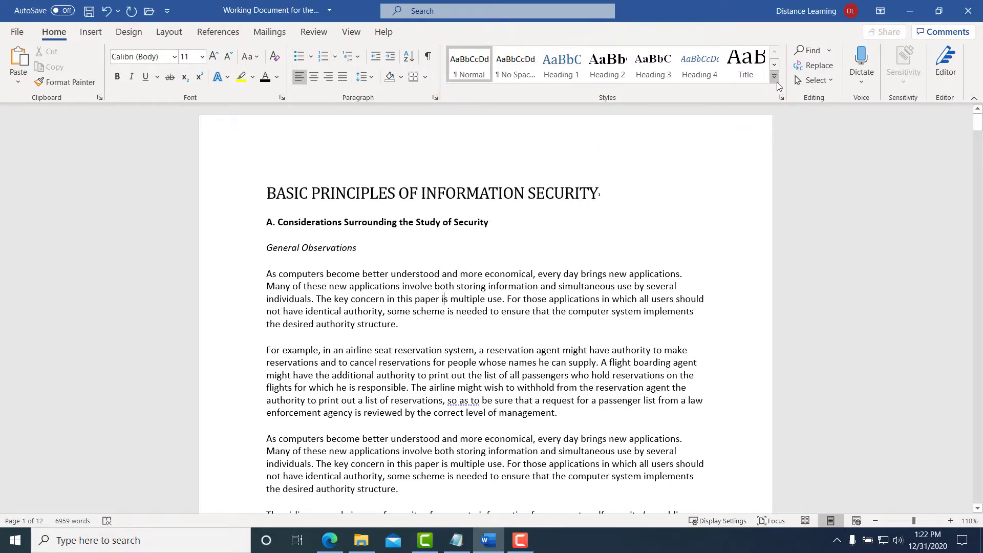
Clear all formatting from the first body paragraph under General Observations, and undo the change.
click(775, 76)
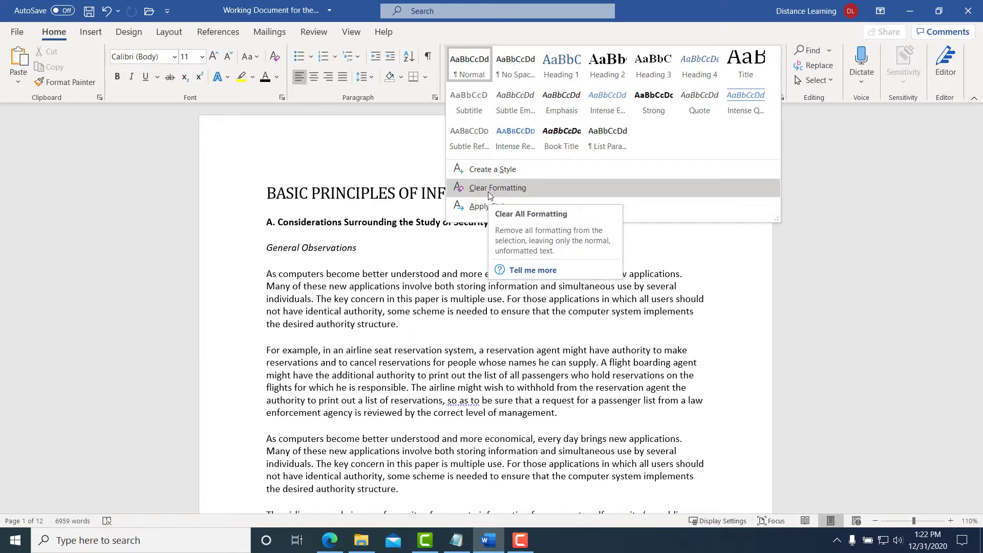
click(490, 189)
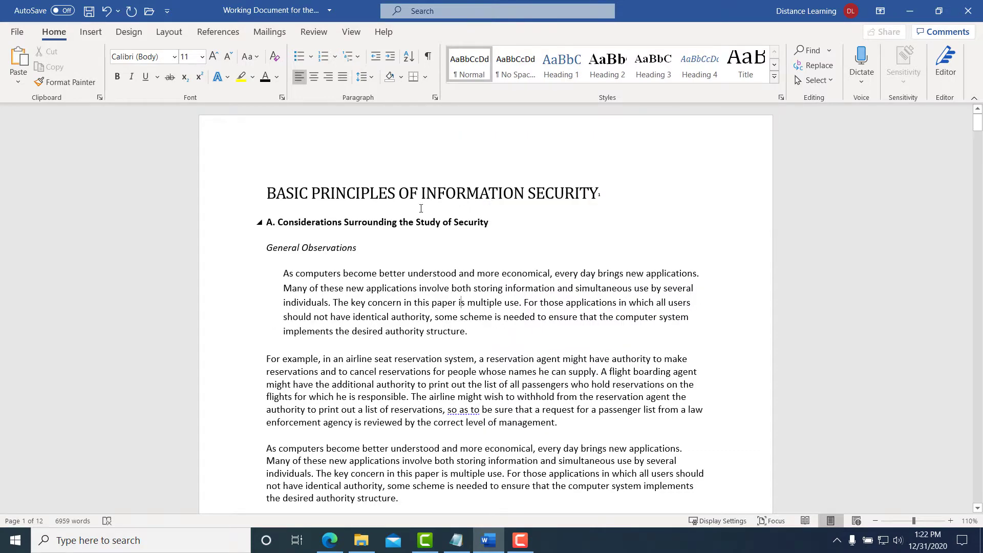
click(363, 187)
click(477, 274)
key(ctrl+z)
Apply the Title style to the document heading "BASIC PRINCIPLES OF INFORMATION SECURITY".
click(394, 203)
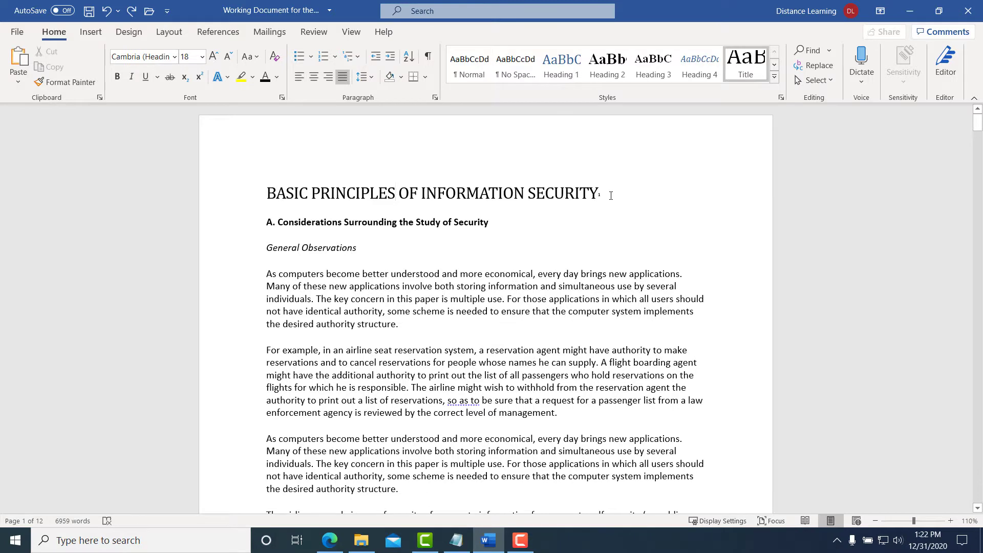
drag(611, 195, 299, 194)
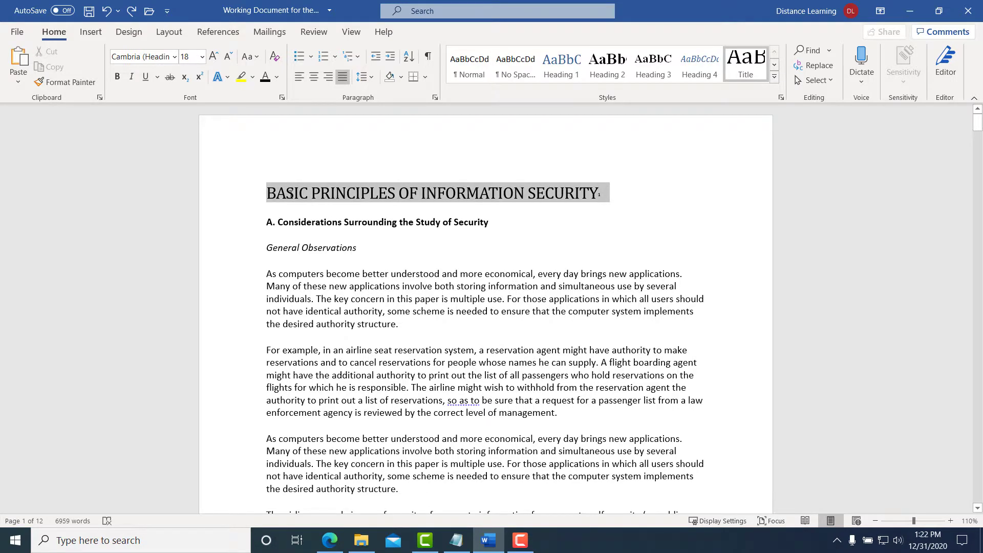
click(753, 71)
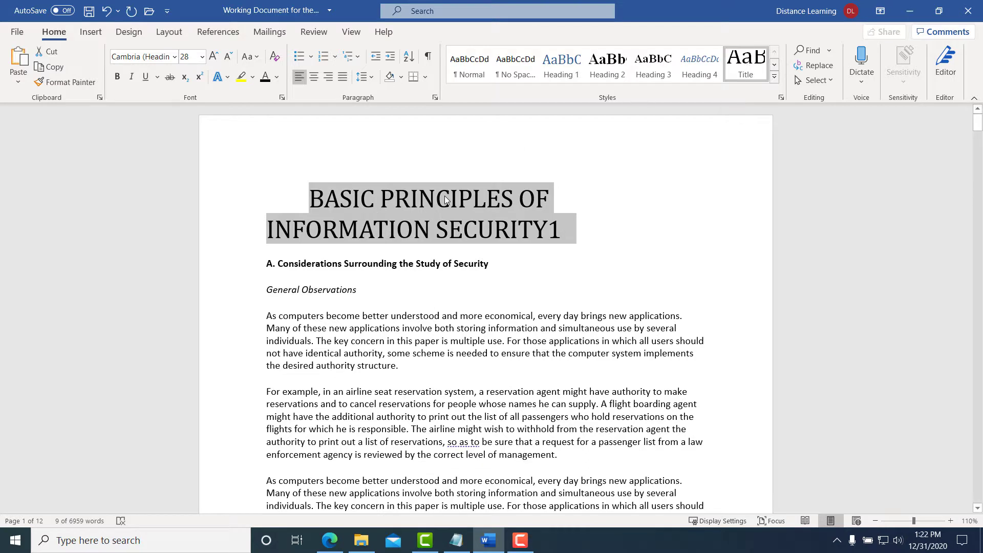
Modify the Title style to use bold text at 14 pt.
right_click(747, 67)
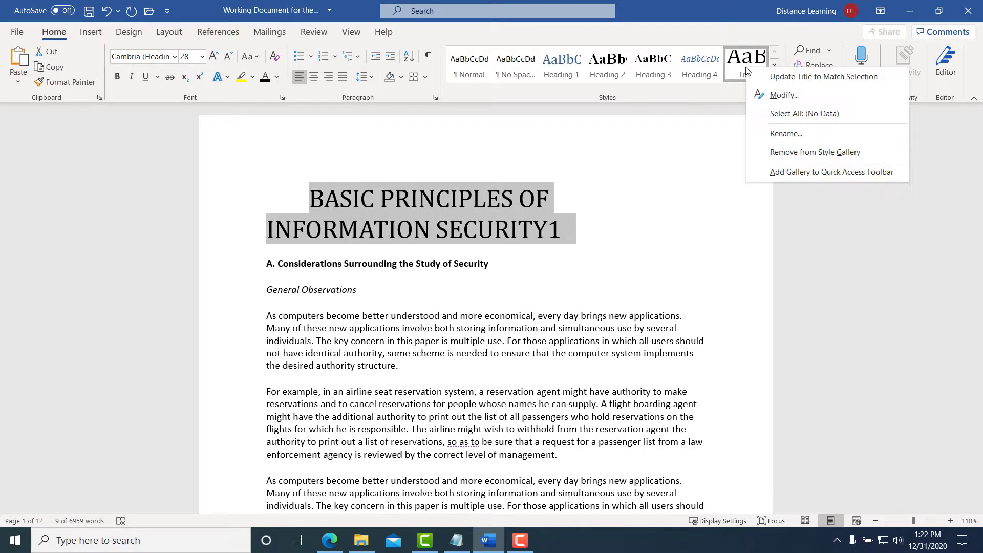
click(785, 95)
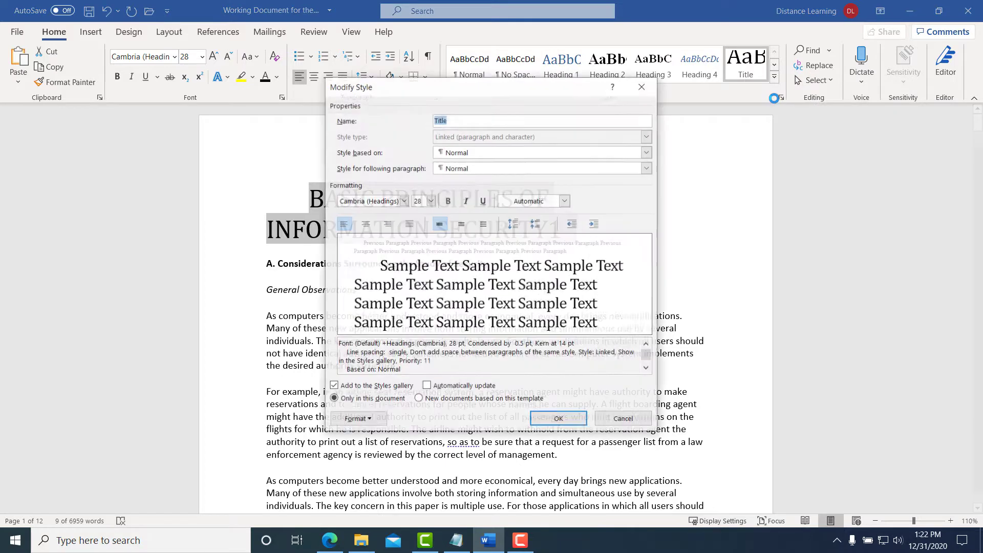
click(449, 204)
click(433, 202)
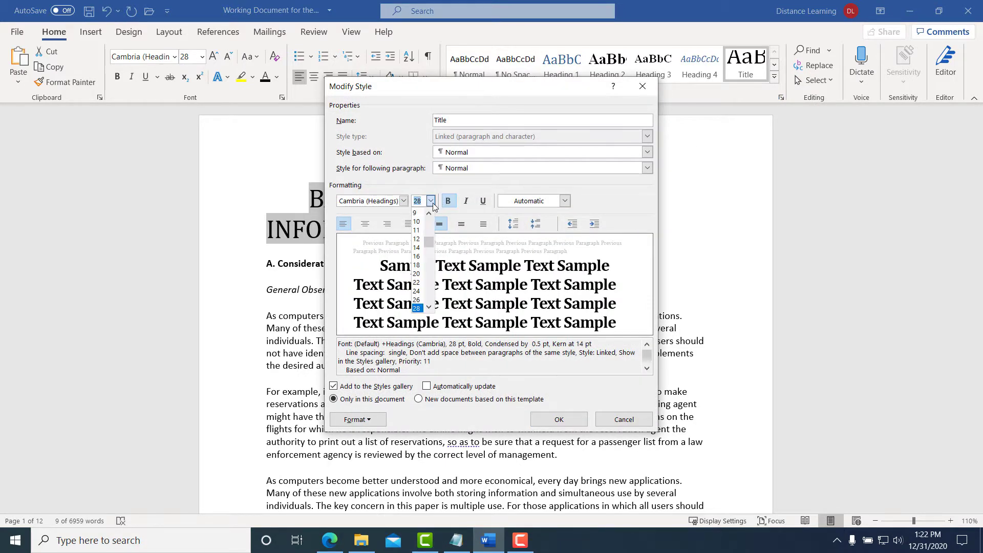
click(419, 249)
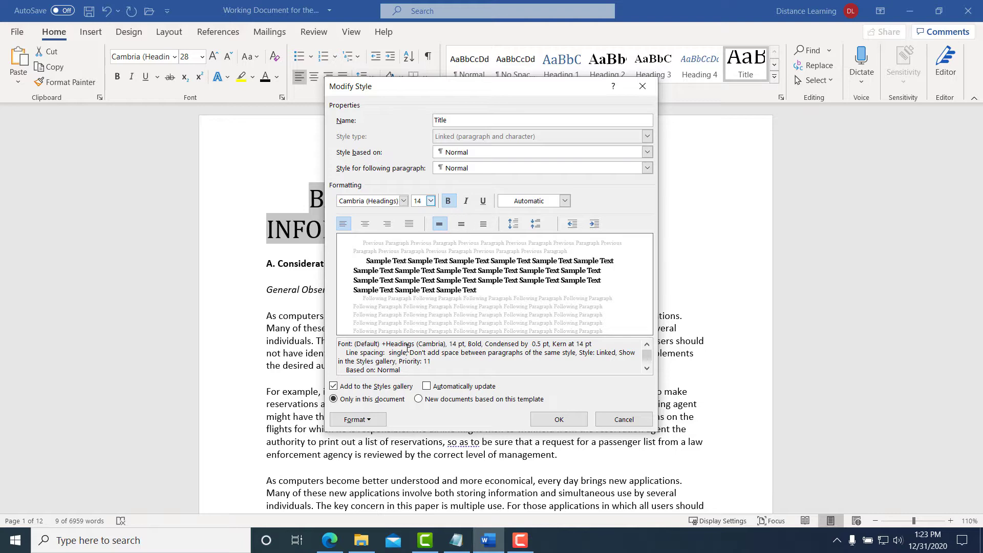
click(537, 424)
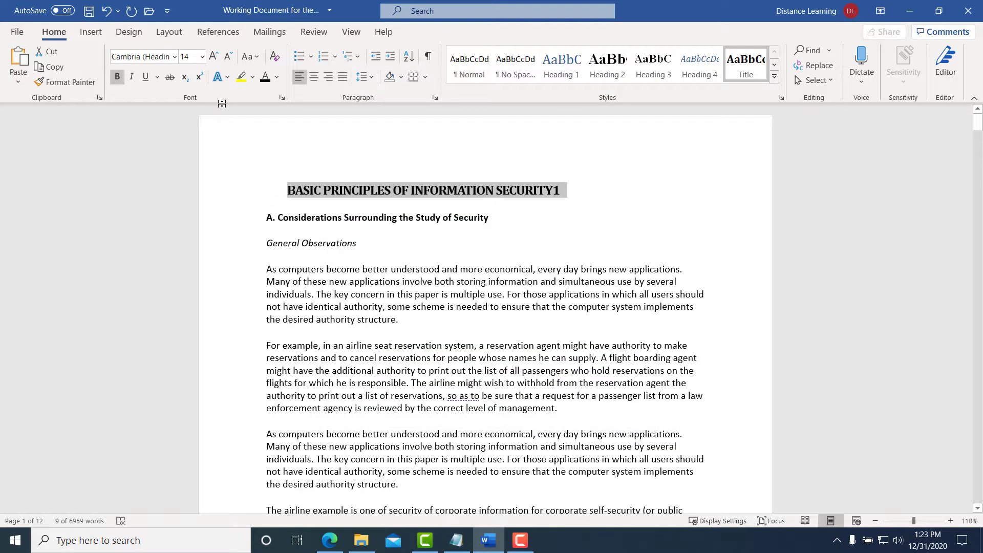
Increase the font size of the selected document title to 20 pt.
right_click(327, 192)
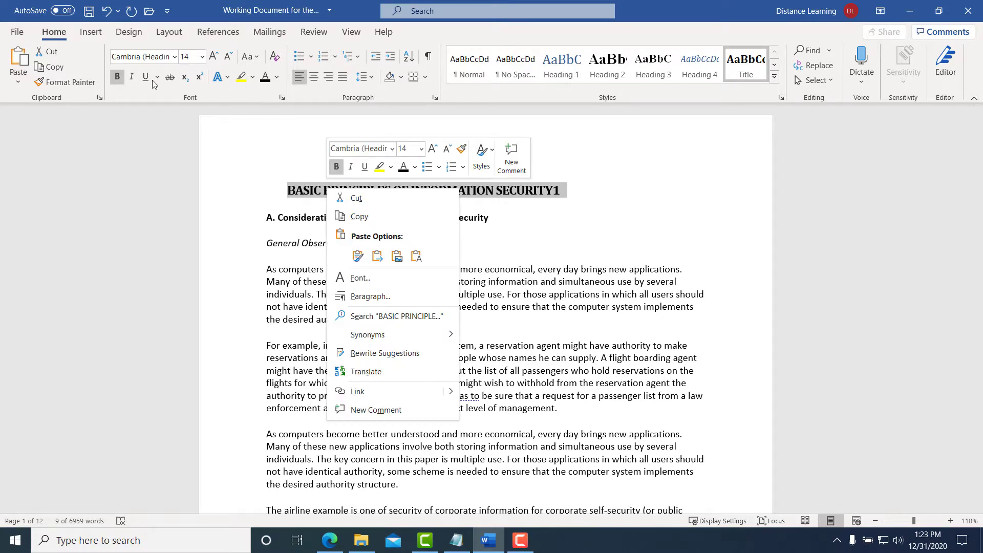
click(212, 60)
click(211, 59)
click(211, 60)
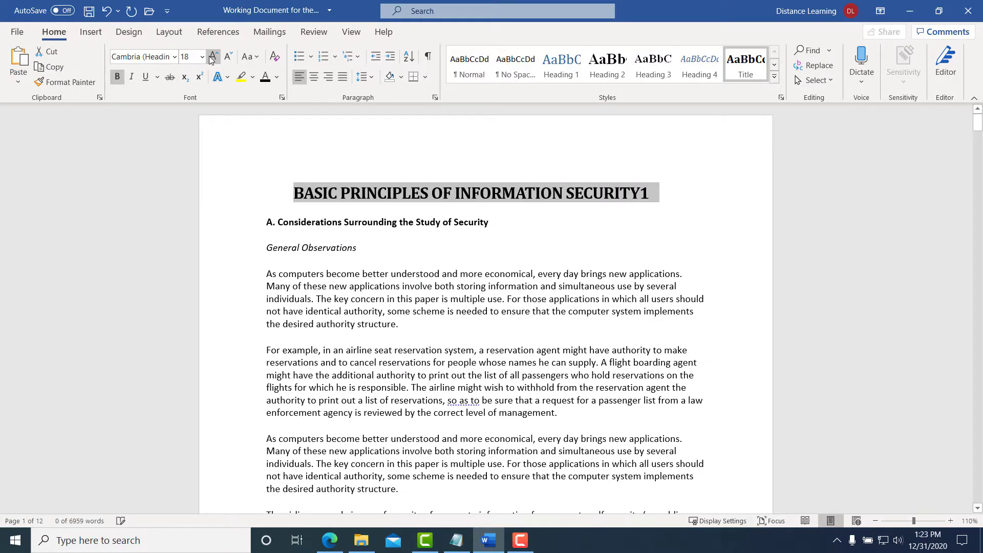
click(211, 60)
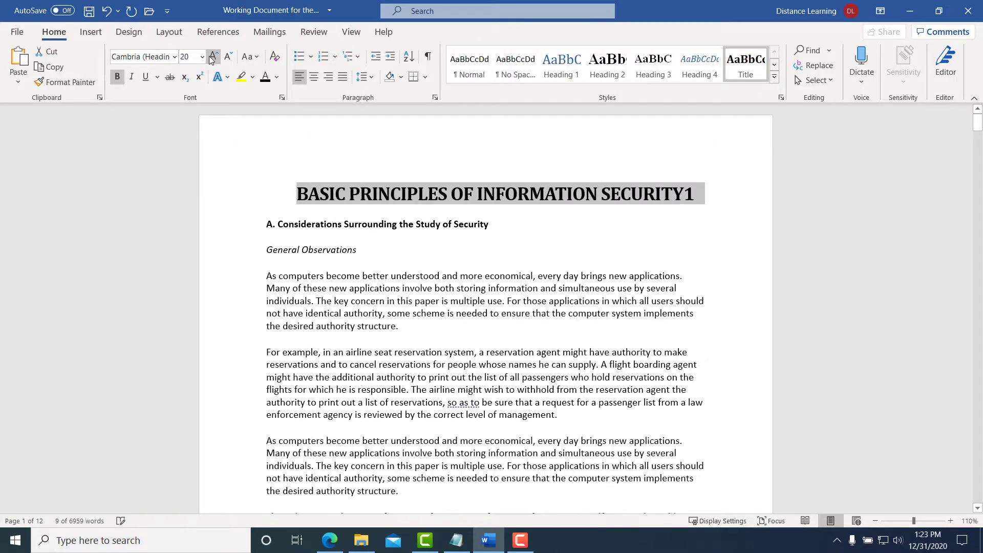
Remove the leading indent before the document title so it starts at the page margin.
click(295, 196)
key(BackSpace)
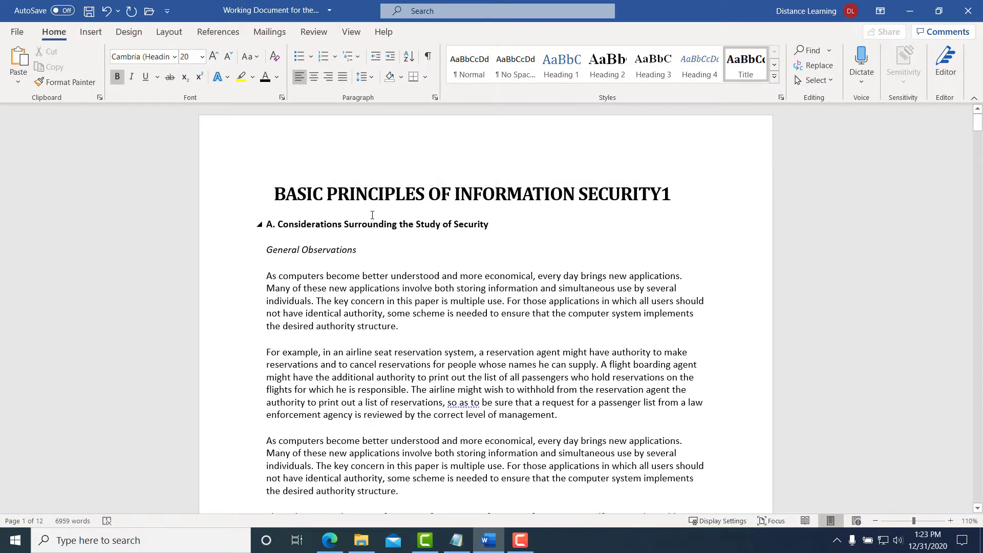
key(BackSpace)
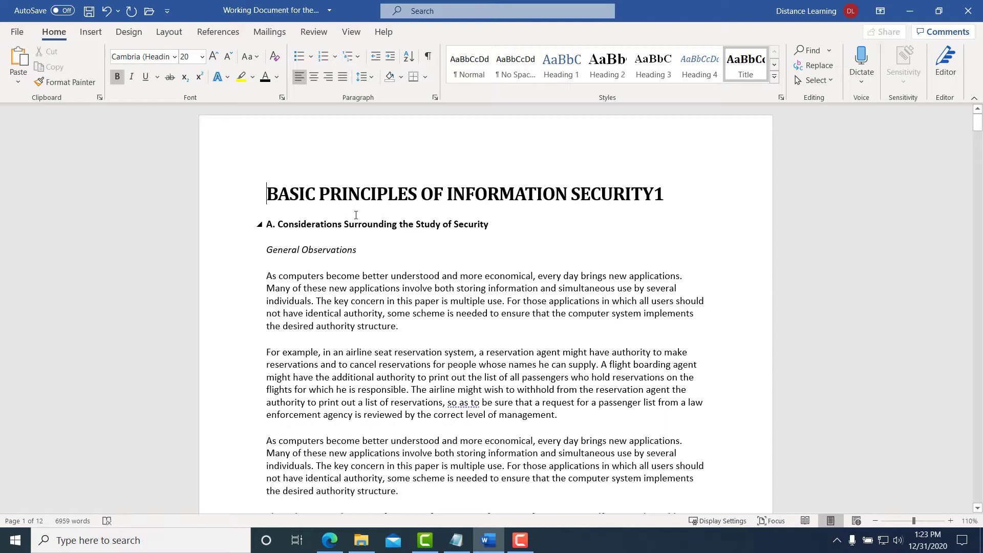
Update the Title style to match the formatting of the whole document title line.
click(675, 201)
key(shift+Home)
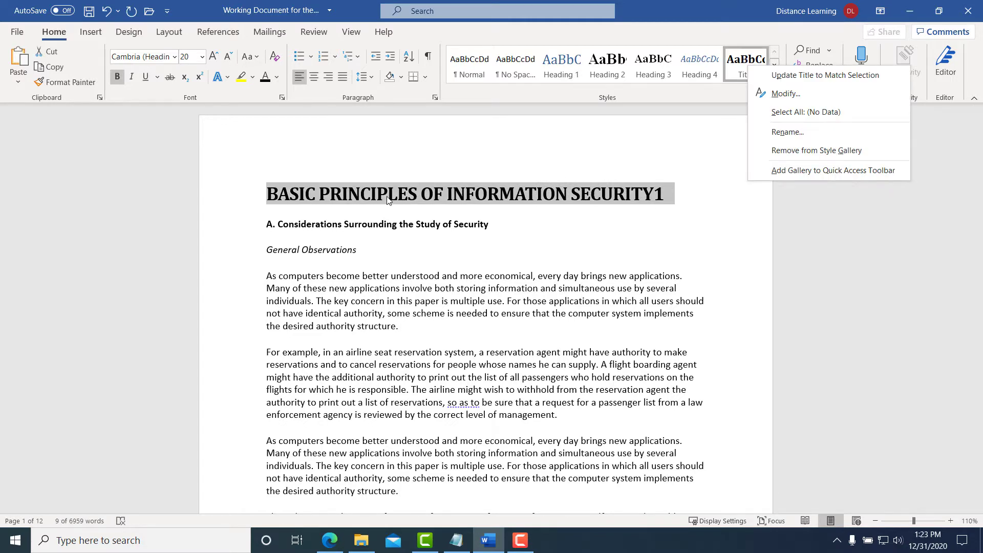
key(Escape)
click(342, 199)
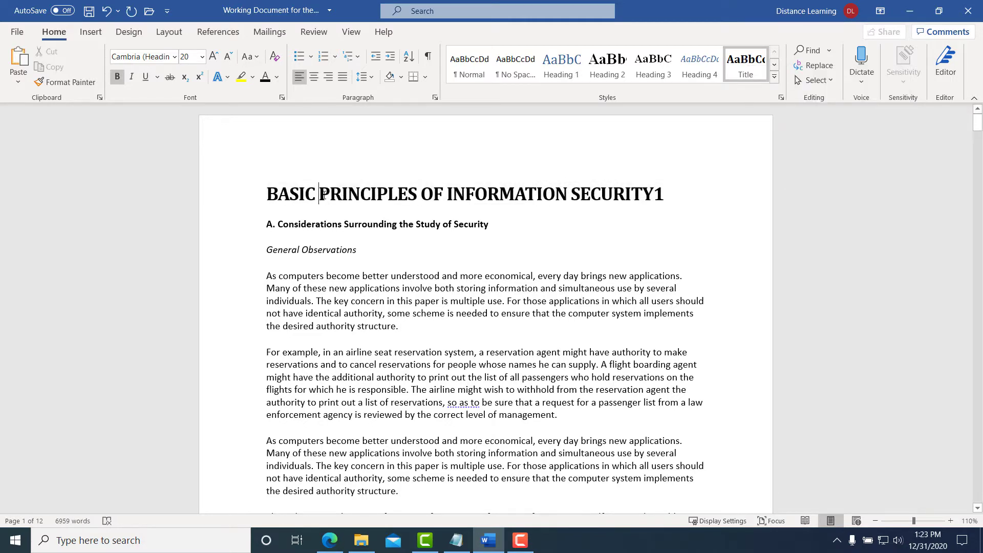
triple_click(538, 194)
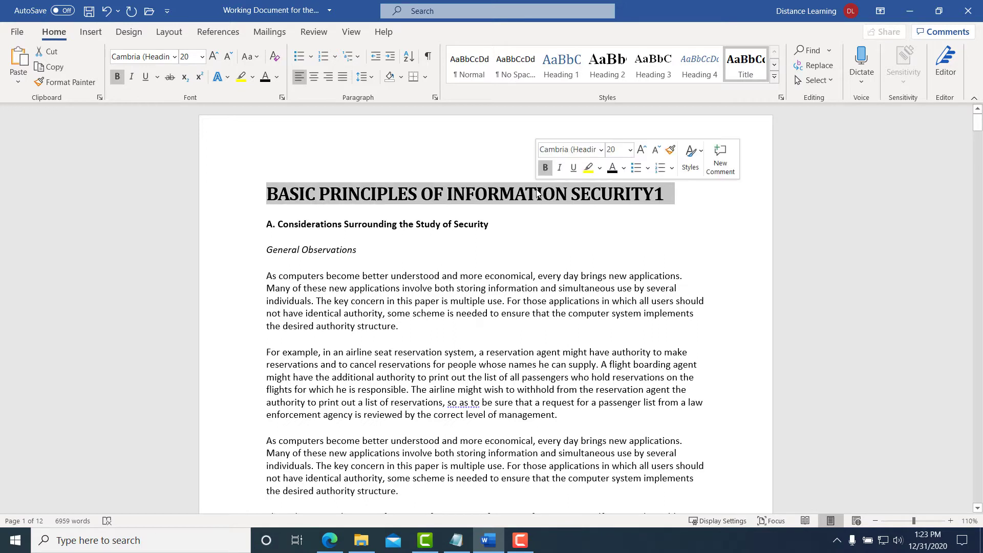
right_click(749, 58)
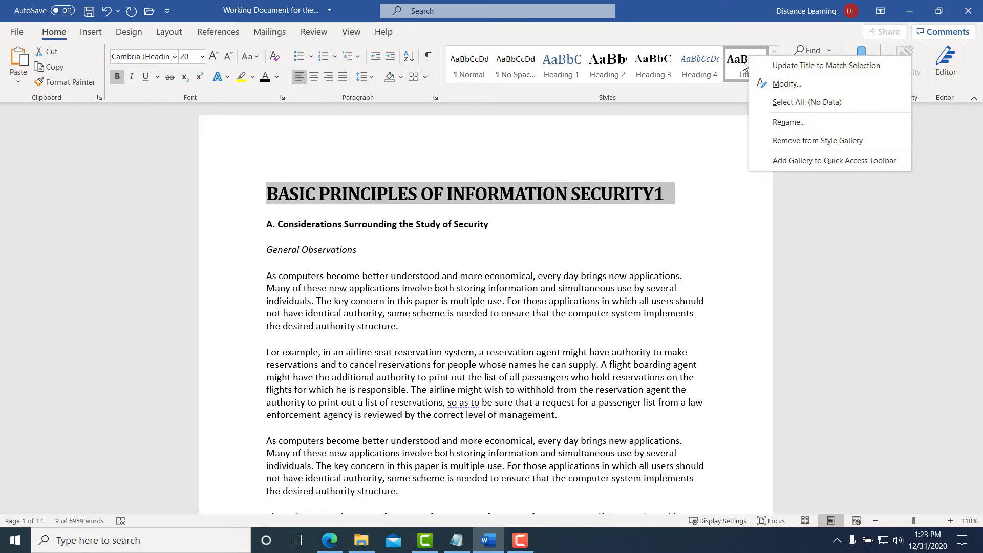
click(794, 66)
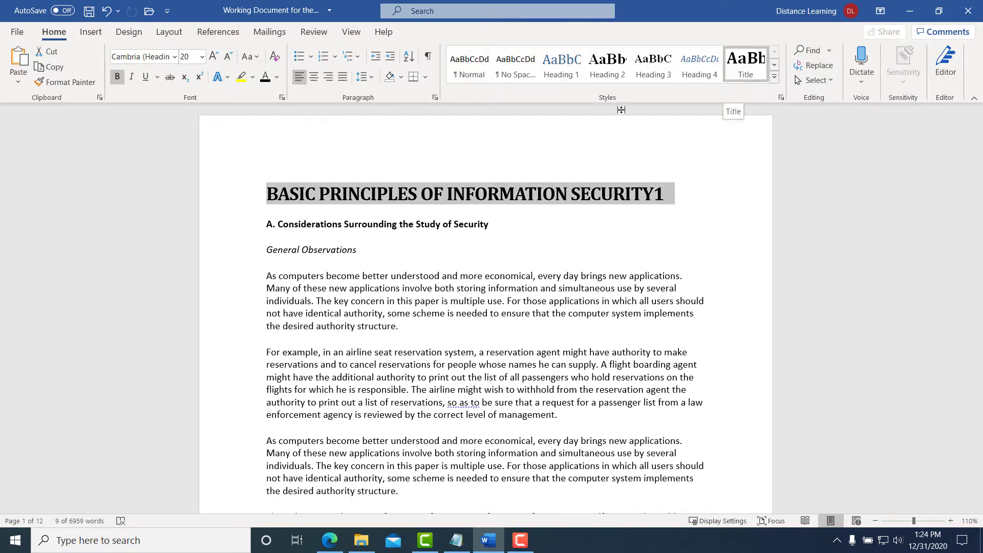
Apply the Title style to the red heading "2) Functional Levels of Information Security", and undo it.
drag(399, 253, 266, 250)
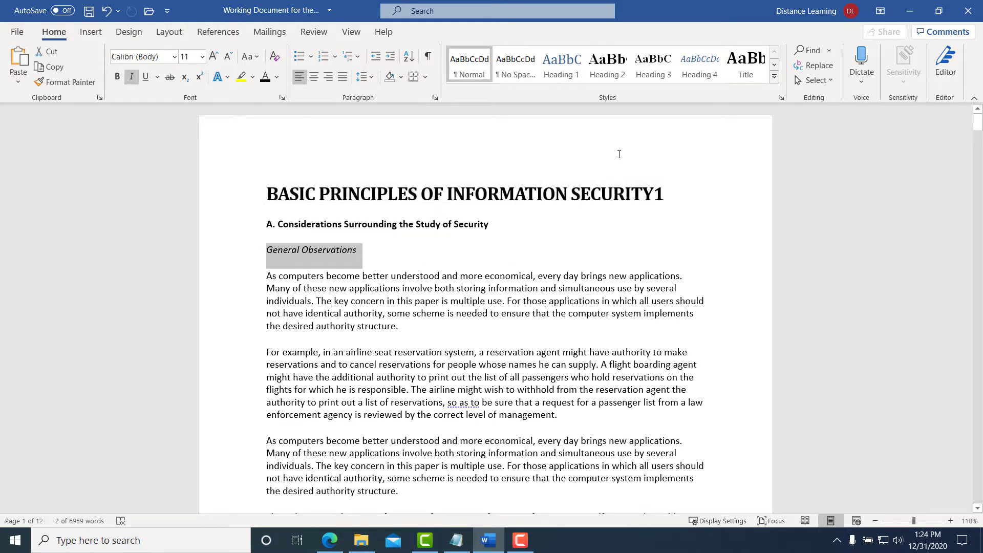
click(419, 272)
scroll(426, 307, down, 8)
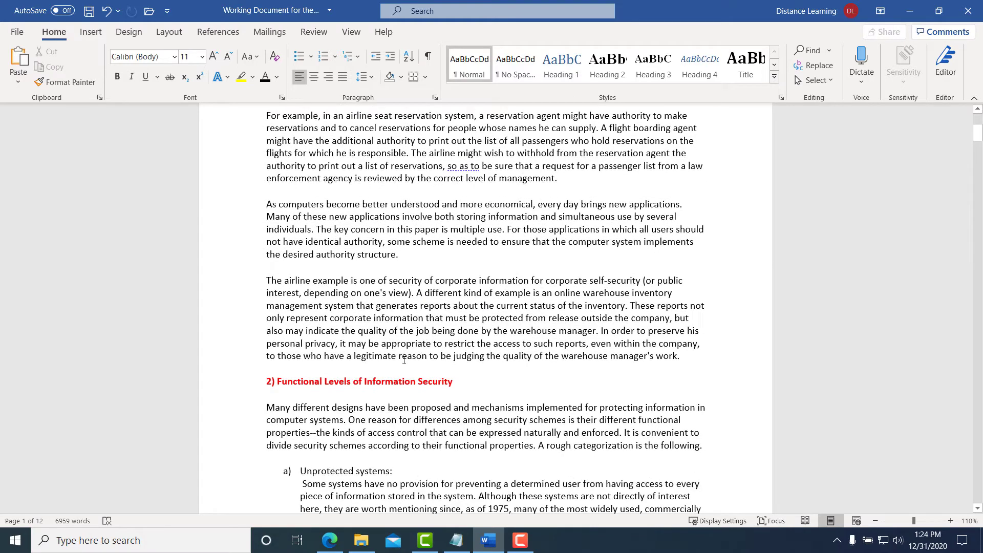
drag(461, 321, 241, 311)
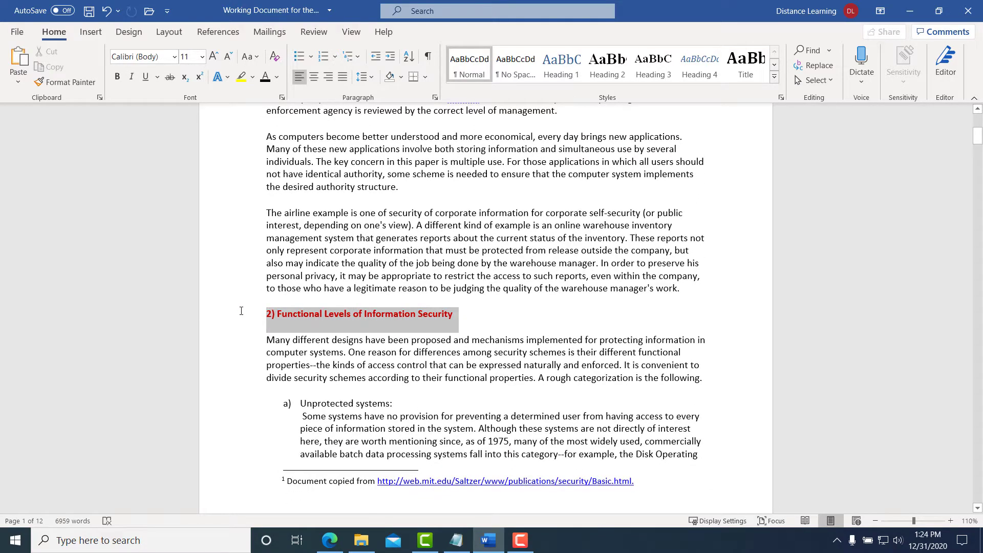
drag(242, 311, 241, 311)
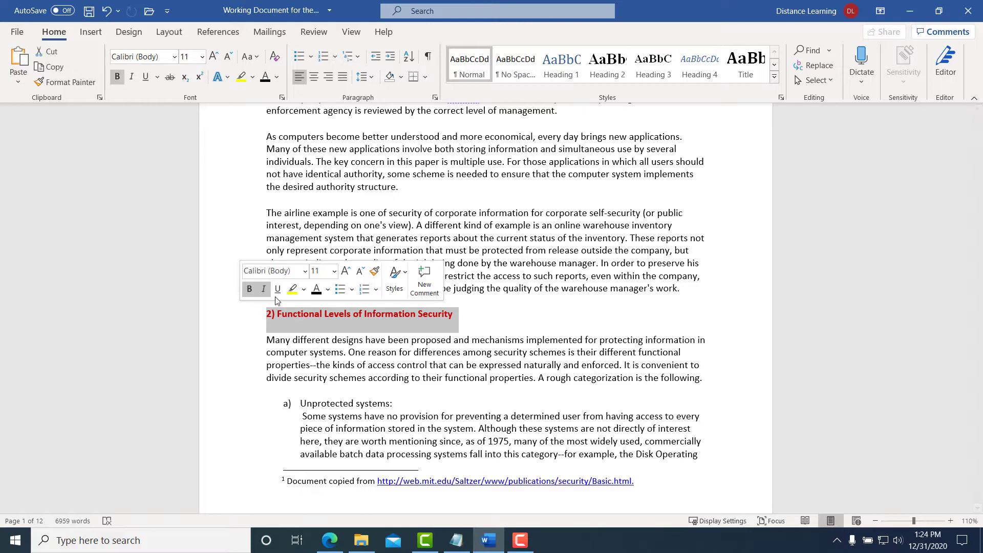
click(747, 69)
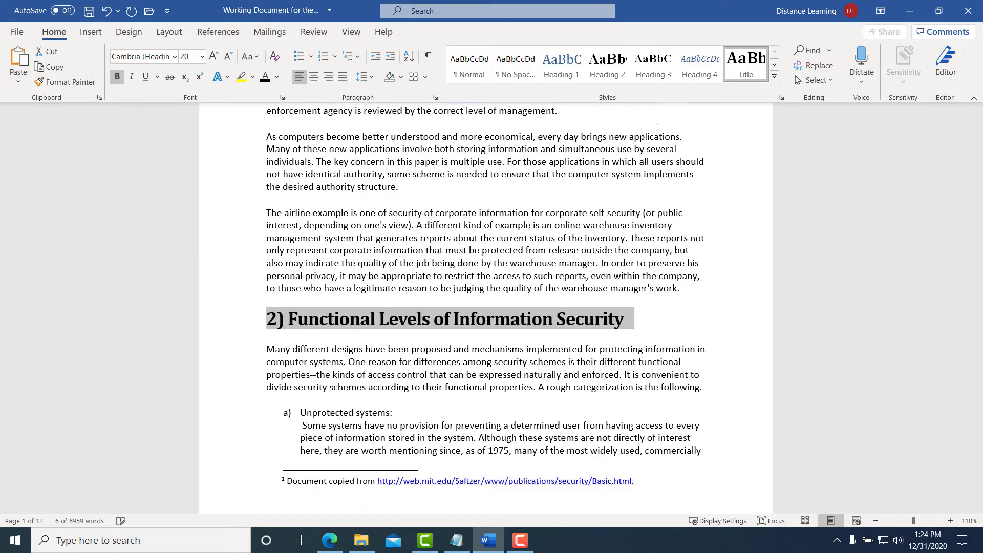
click(487, 322)
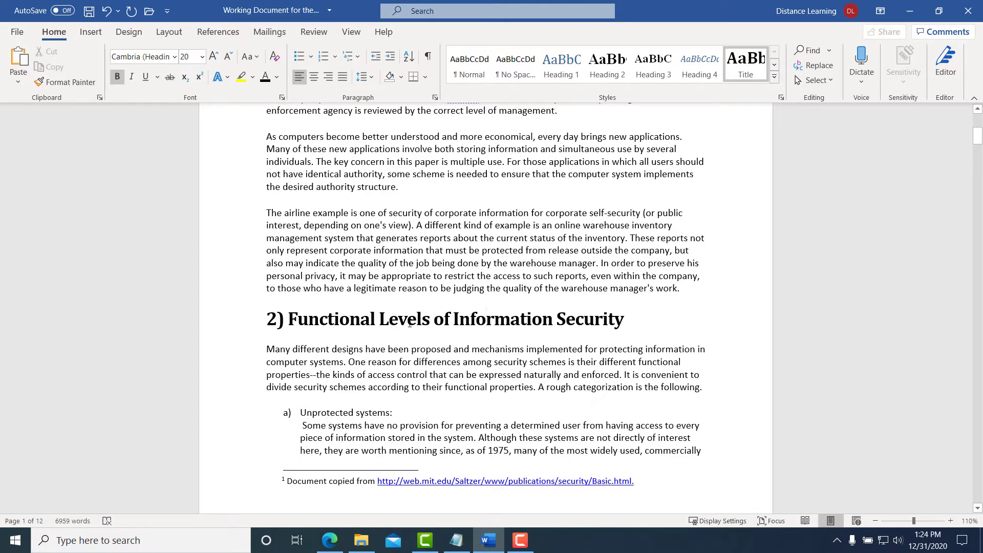
key(ctrl+z)
scroll(584, 302, up, 6)
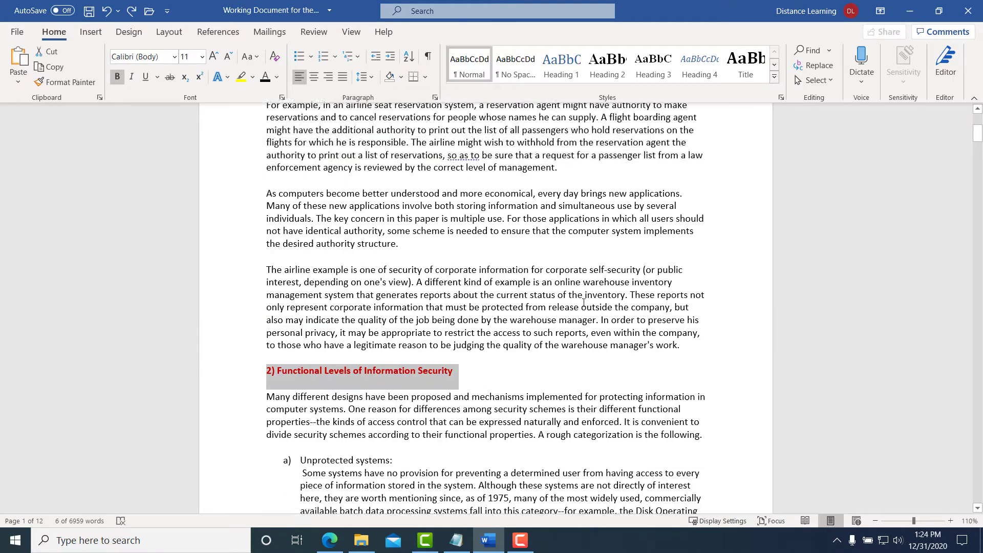
Apply the Heading 1 style to "A. Considerations Surrounding the Study of Security" and make it bold.
click(384, 225)
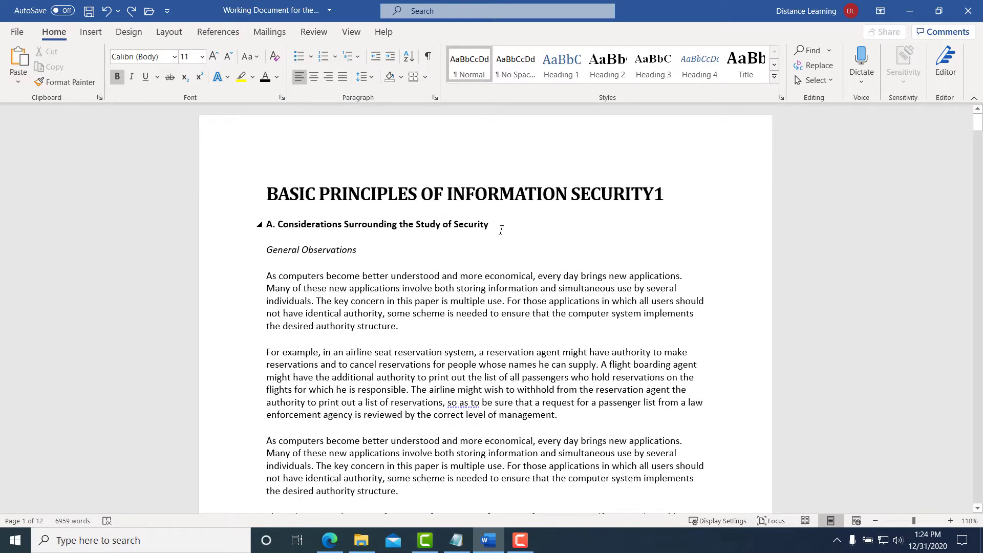
drag(502, 229, 266, 226)
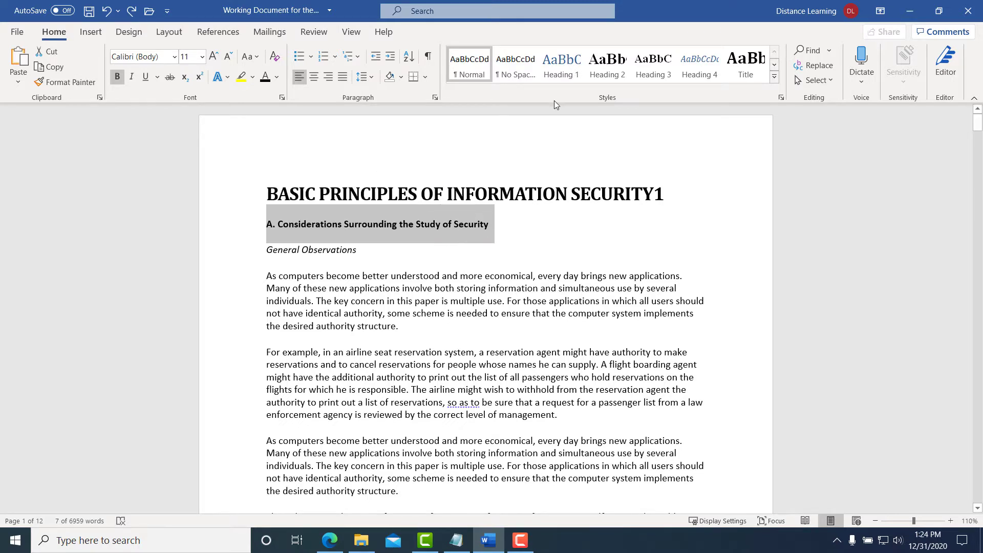
click(565, 76)
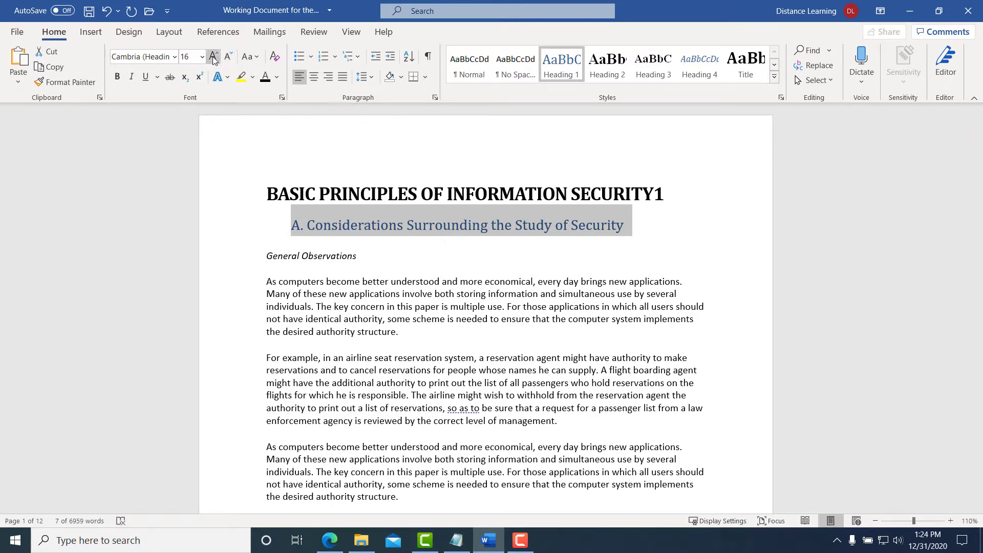
click(118, 77)
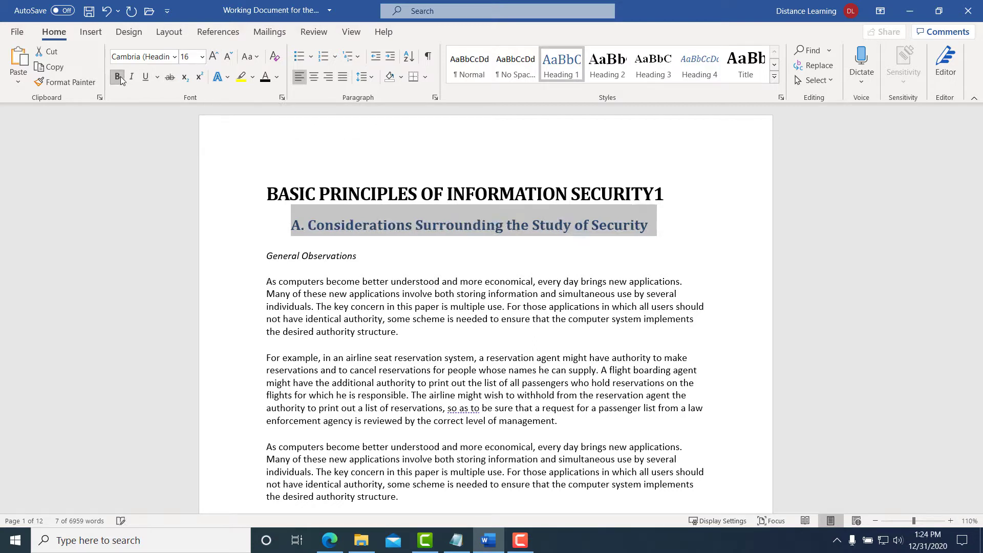
Remove the leading indent before heading A, keeping the heading on its own line below the title.
click(289, 225)
key(BackSpace)
key(BackSpace)
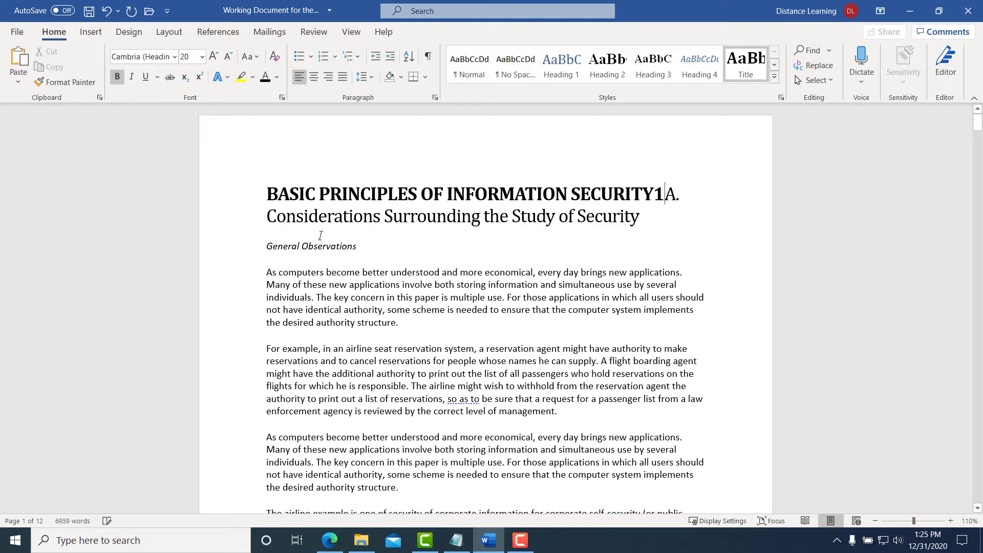
key(ctrl+z)
key(Right)
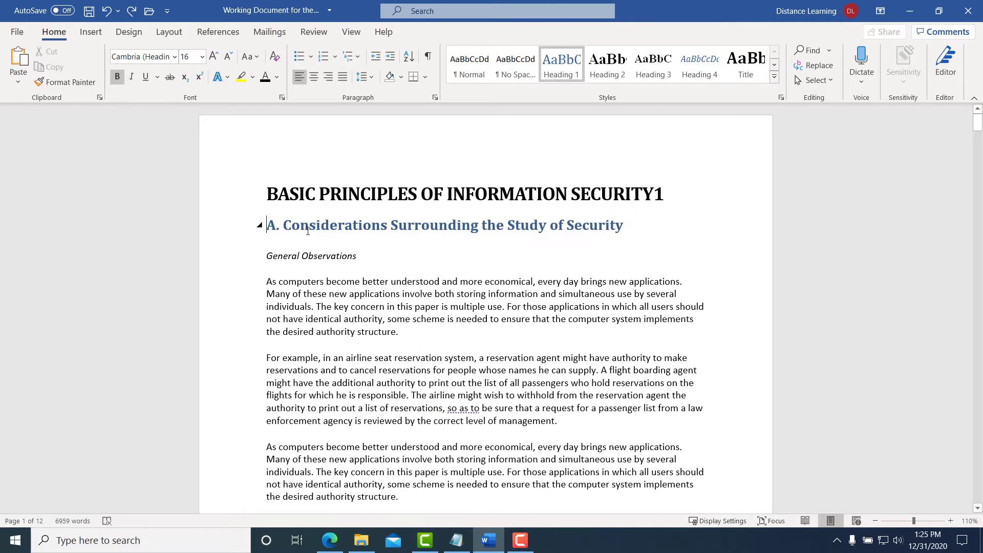
Change the font of the whole "A. Considerations Surrounding the Study of Security" heading to Calibri (Body).
drag(626, 230, 266, 226)
click(140, 56)
click(174, 56)
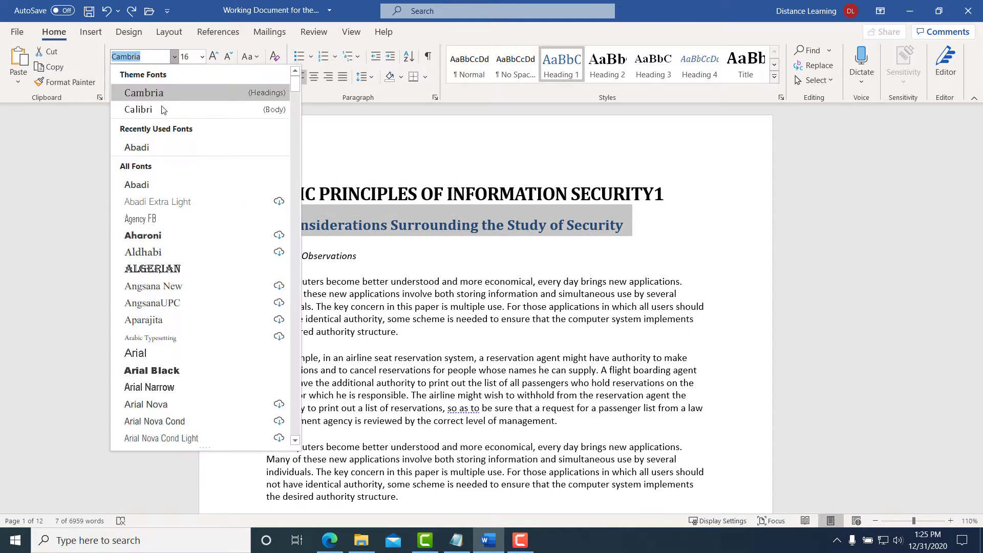
click(136, 112)
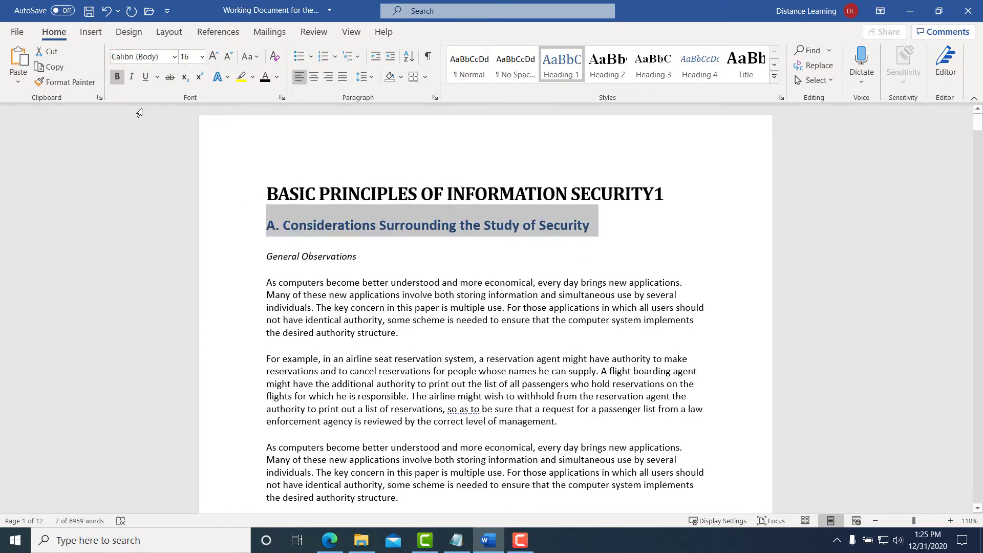
Color the heading "A. Considerations Surrounding the Study of Security" standard red and update the Heading 1 style to match it.
click(277, 78)
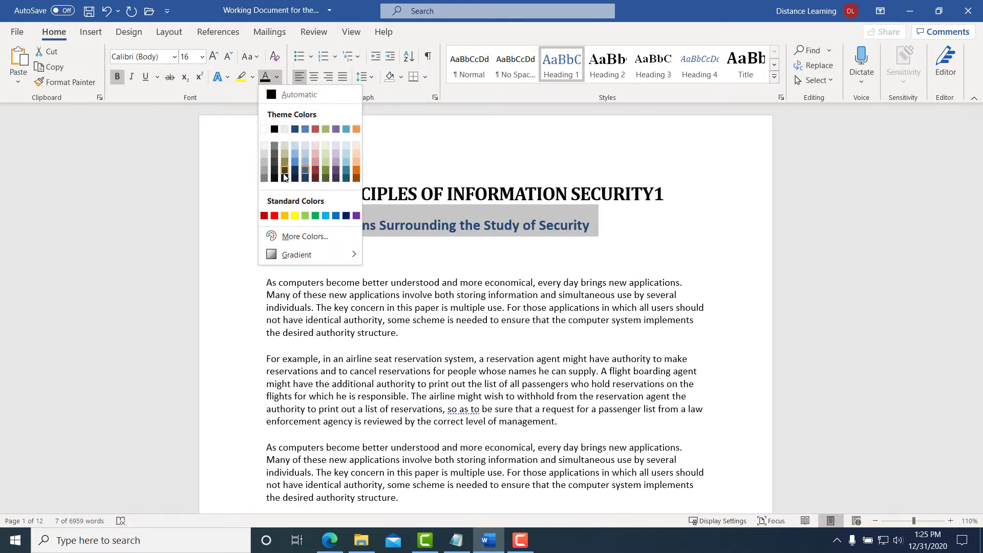
click(274, 216)
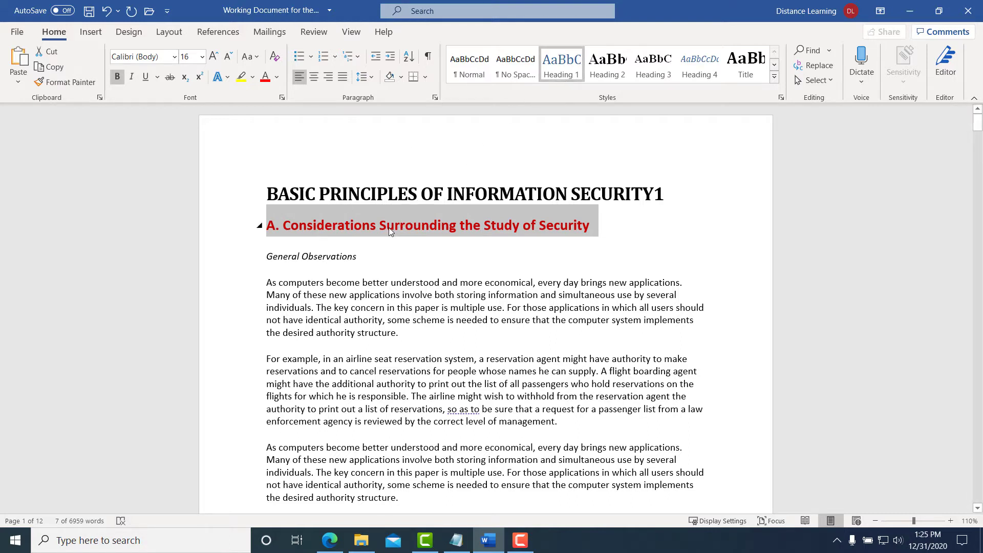
right_click(568, 75)
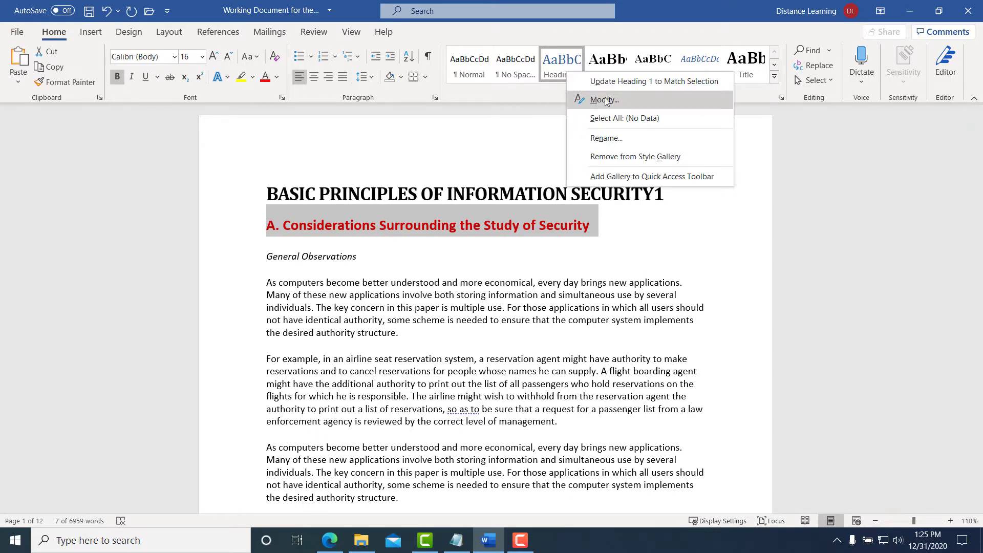
click(616, 82)
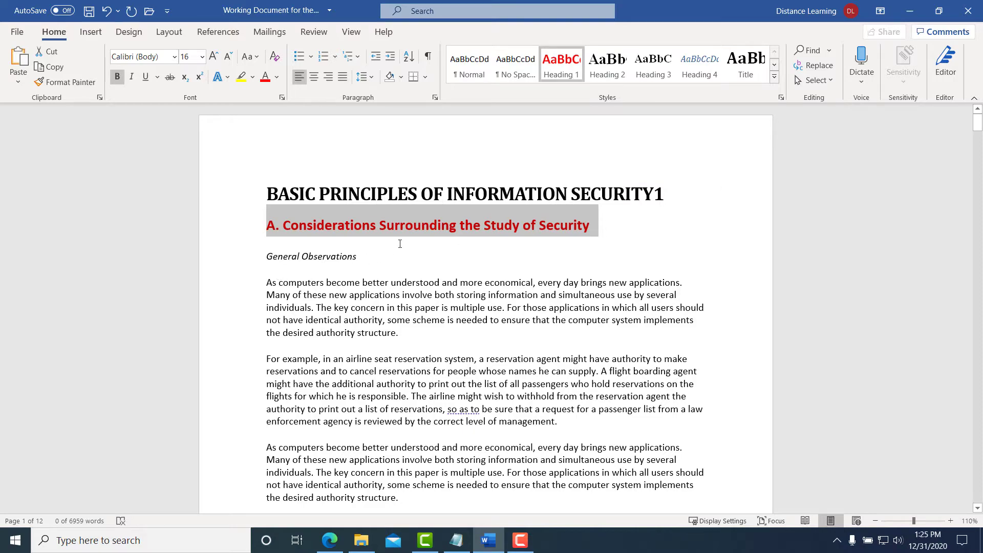
Apply the updated Heading 1 style to the whole heading "2) Functional Levels of Information Security".
scroll(419, 256, down, 7)
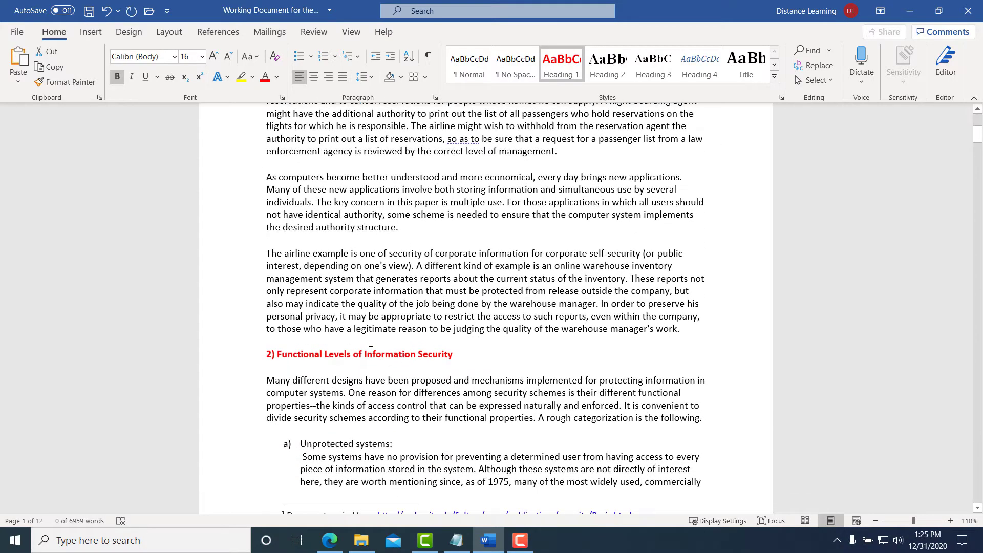
scroll(447, 297, up, 6)
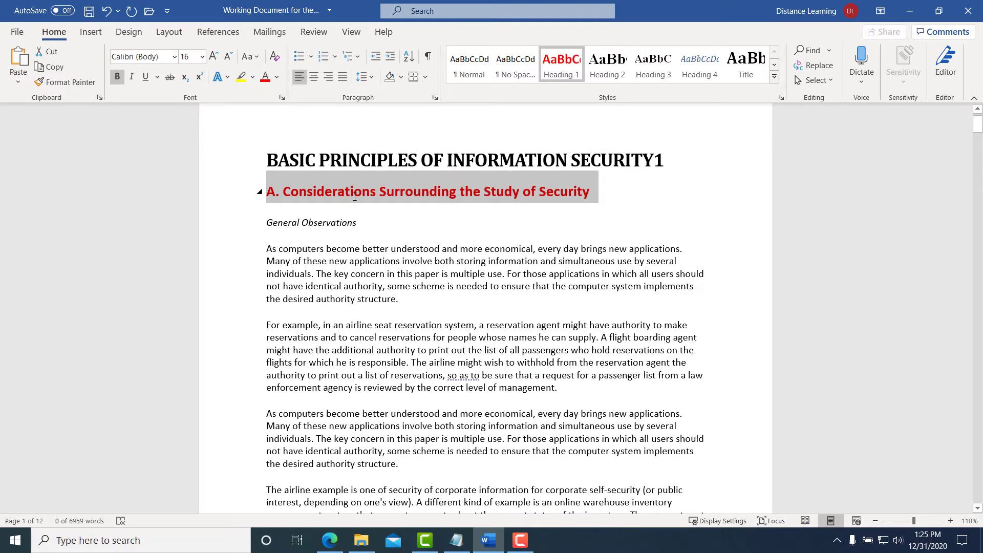
click(353, 196)
scroll(353, 200, down, 9)
click(346, 253)
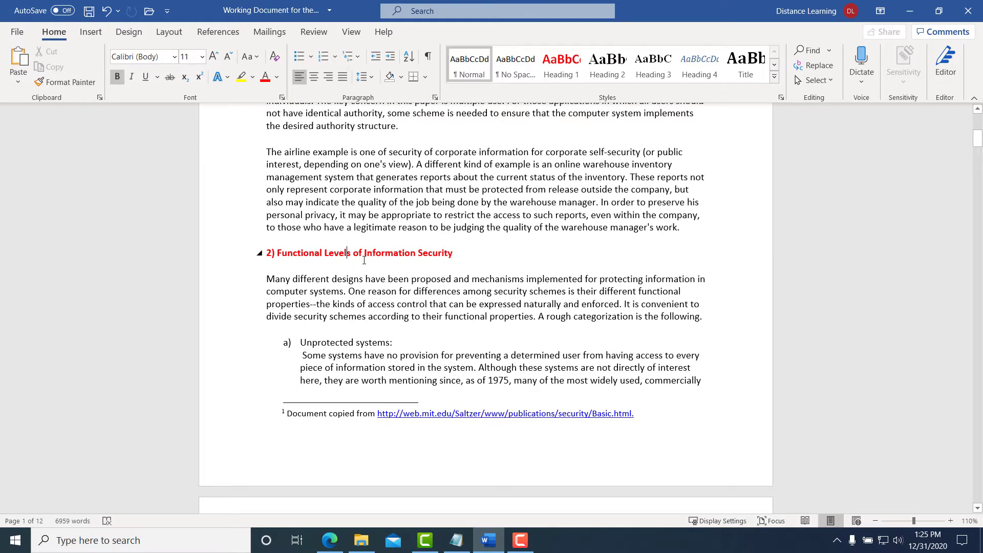
drag(479, 260, 264, 256)
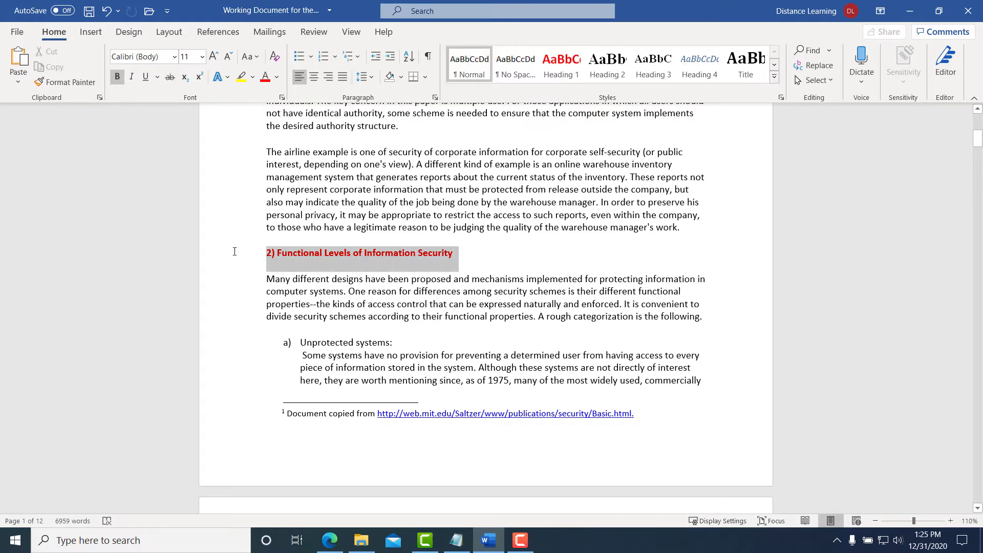
click(562, 64)
Apply the Heading 1 style to the heading "B. Technical Underpinnings" on page 6.
scroll(384, 274, down, 12)
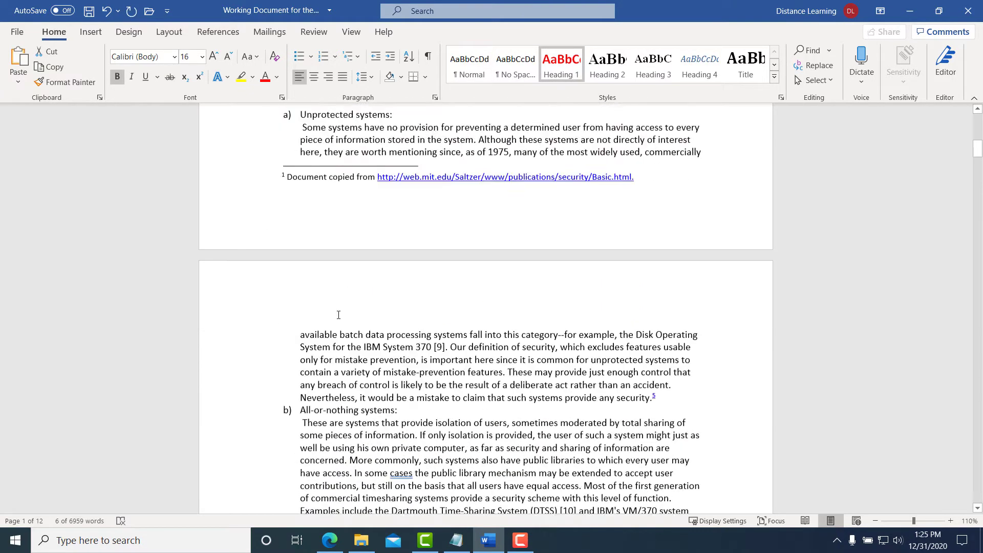
scroll(391, 344, down, 10)
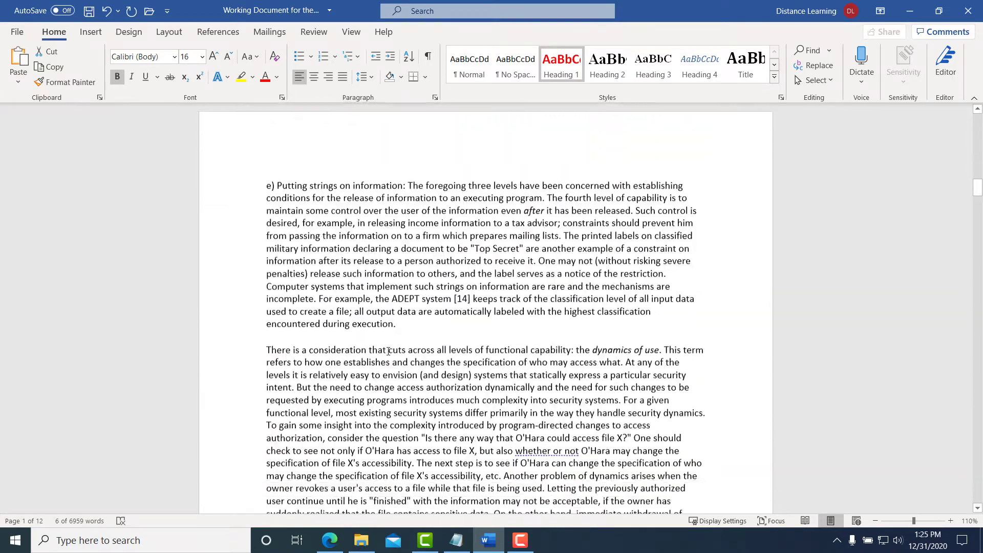
scroll(388, 351, up, 3)
scroll(376, 342, down, 10)
scroll(372, 352, down, 15)
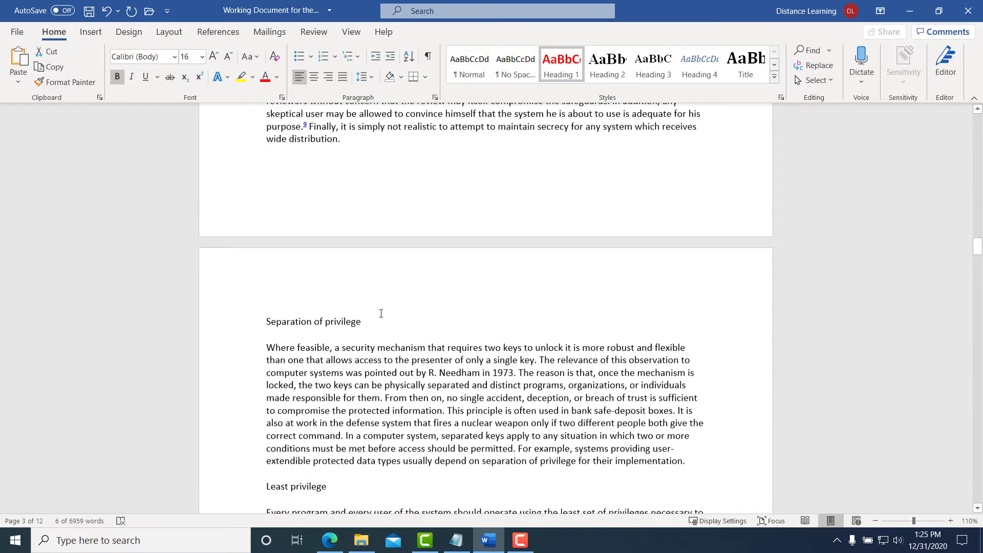
scroll(409, 338, down, 6)
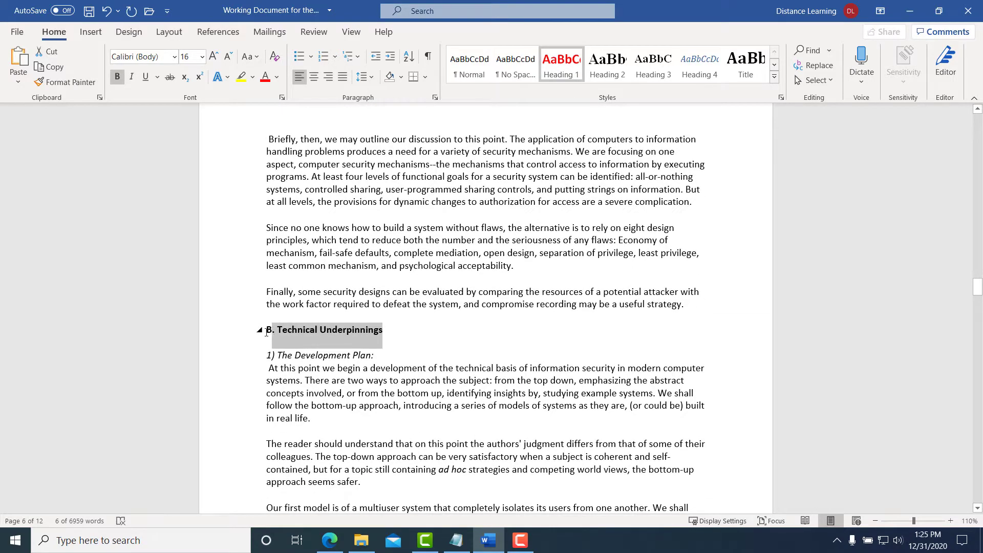
click(558, 76)
Apply the Heading 1 style to "2) The Essentials of Information Security:" and "3) An Isolated Virtual Machine:".
scroll(403, 328, down, 9)
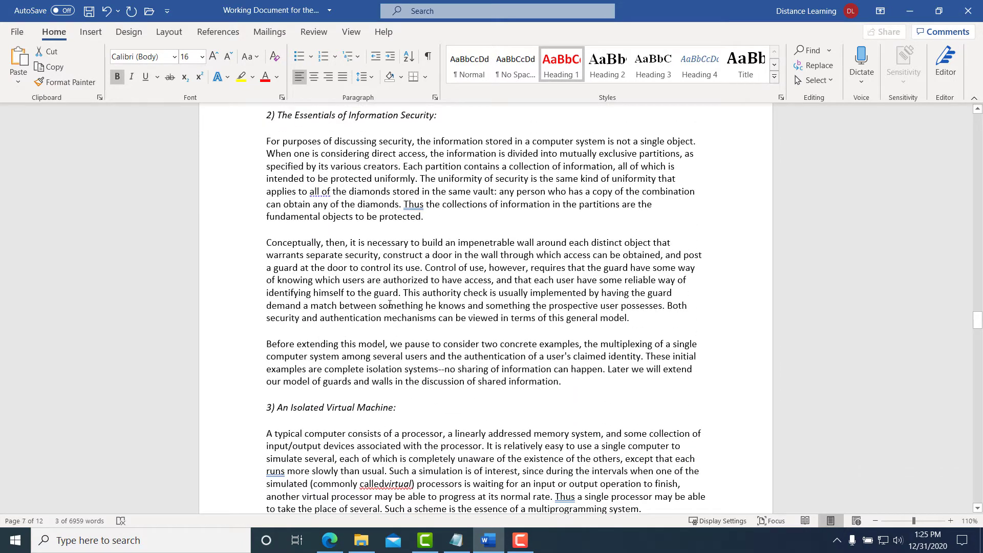
scroll(433, 250, up, 4)
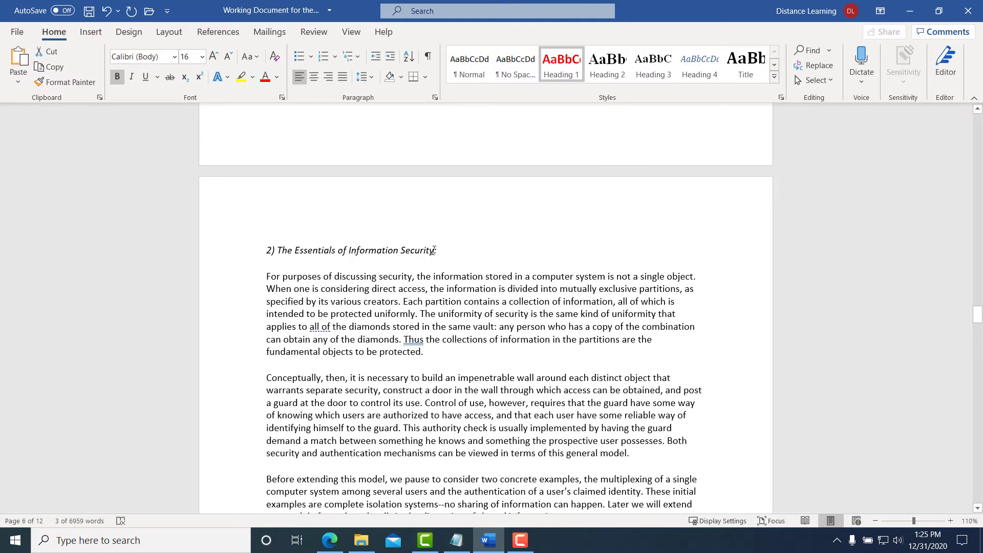
click(238, 250)
click(561, 64)
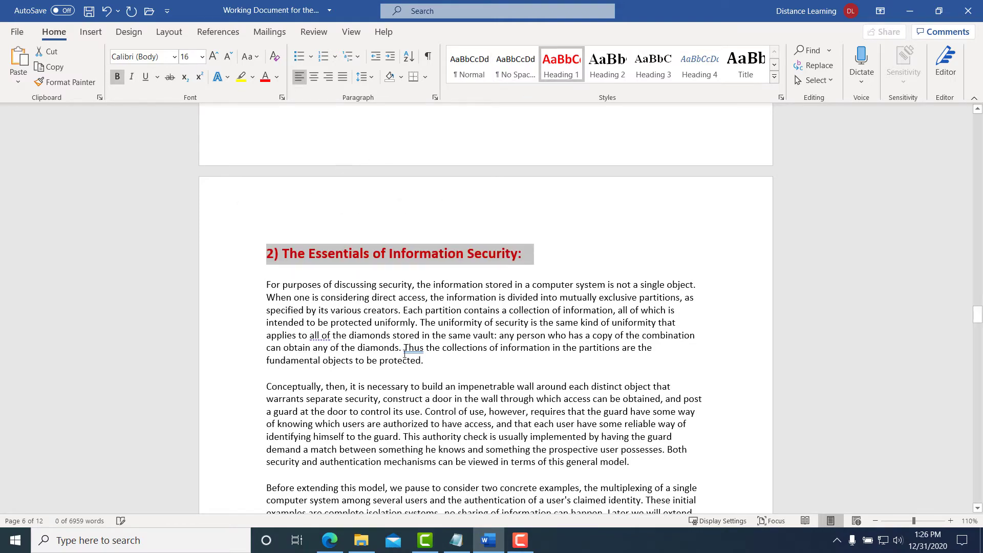
scroll(356, 265, down, 10)
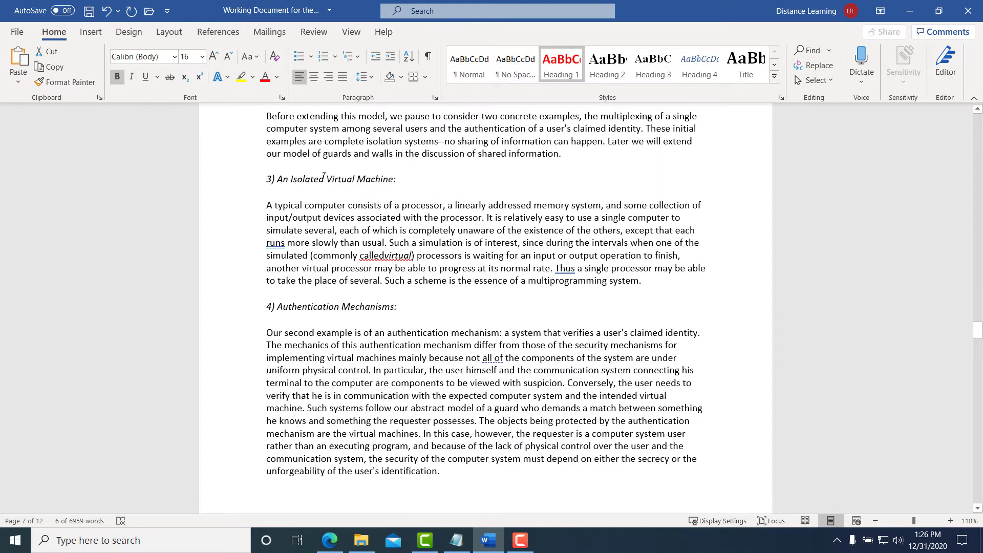
click(230, 180)
click(561, 64)
Apply the Heading 2 style to the "General Observations" subheading on the first page.
scroll(366, 333, down, 3)
scroll(366, 333, down, 20)
scroll(354, 377, down, 8)
drag(979, 384, 954, 115)
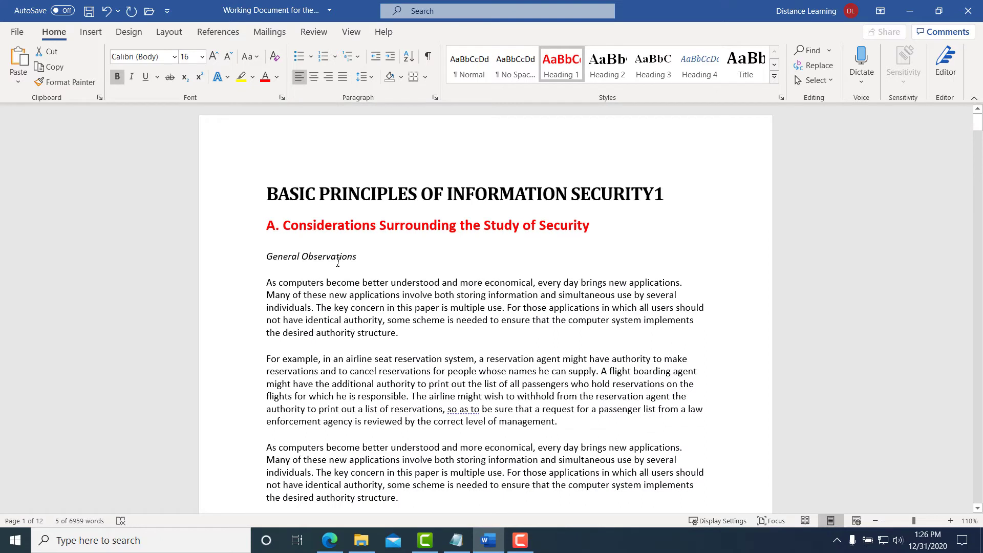
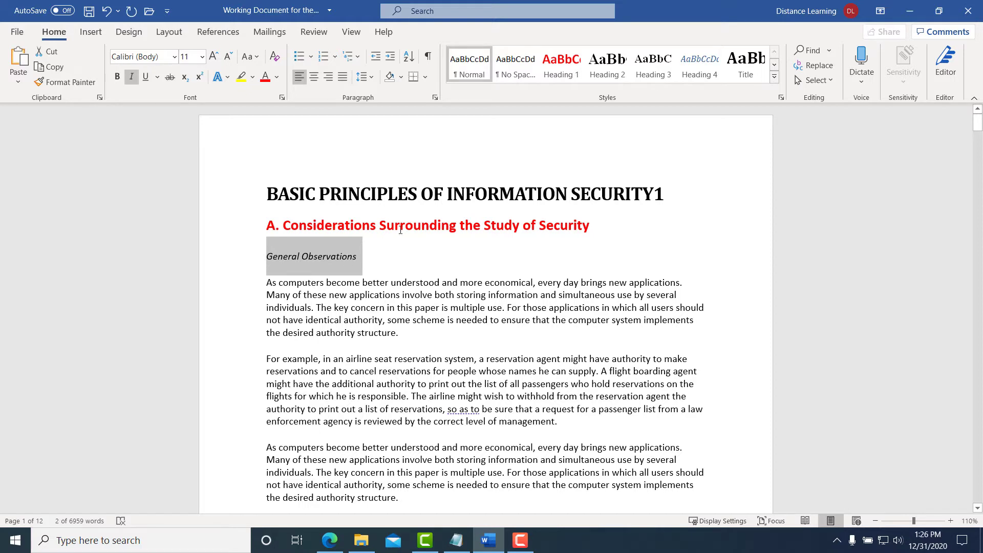
click(609, 71)
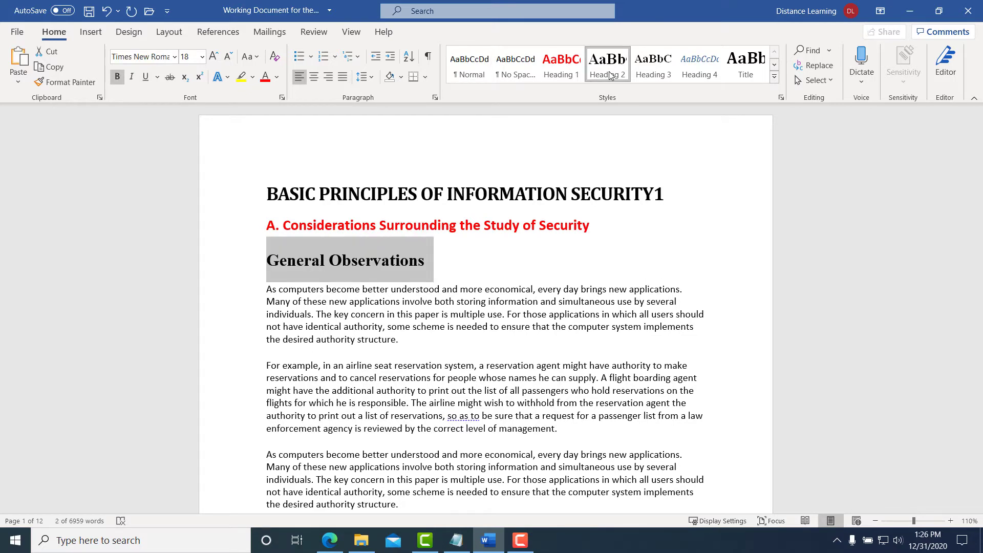
Format "General Observations" in Calibri (Body) at size 14 and update the Heading 2 style to match it.
click(174, 57)
click(140, 108)
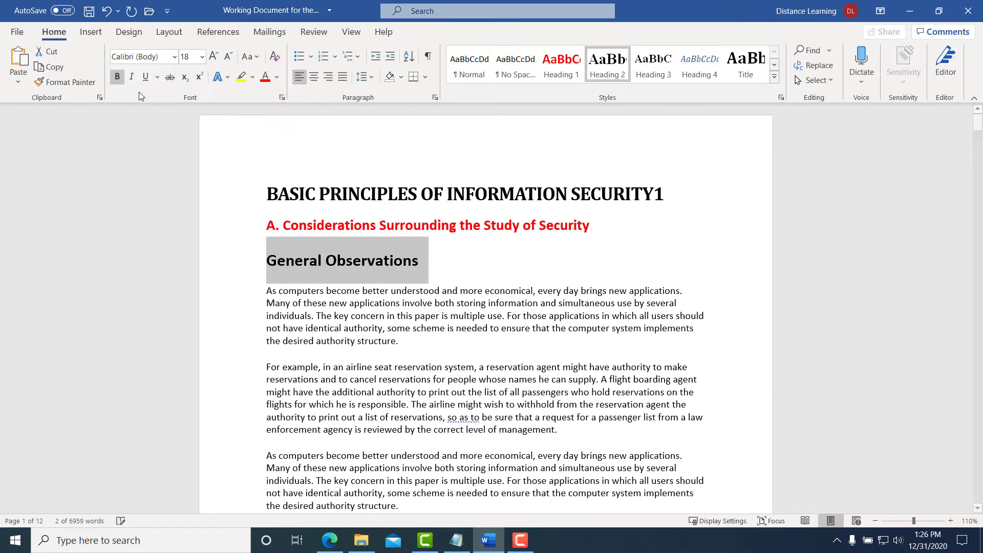
click(228, 57)
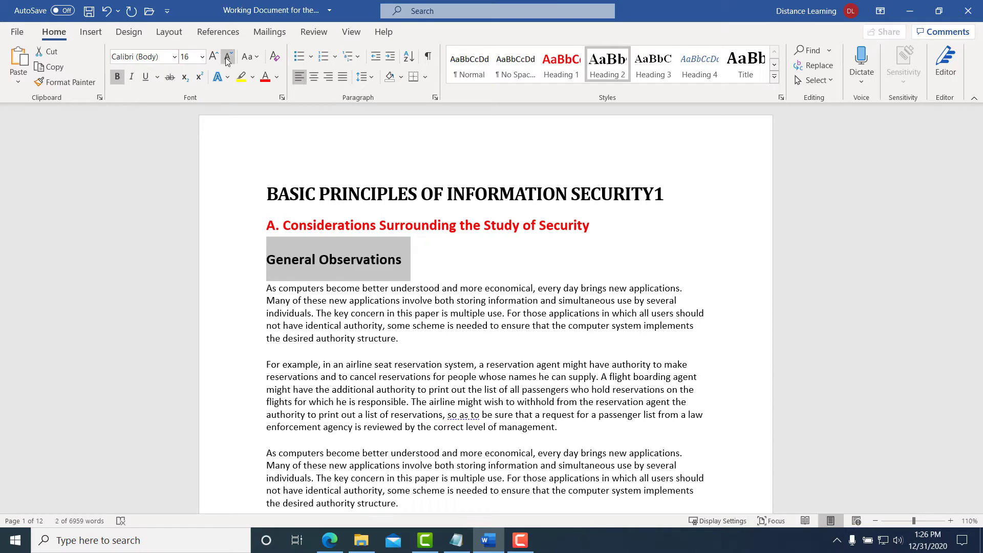
click(228, 57)
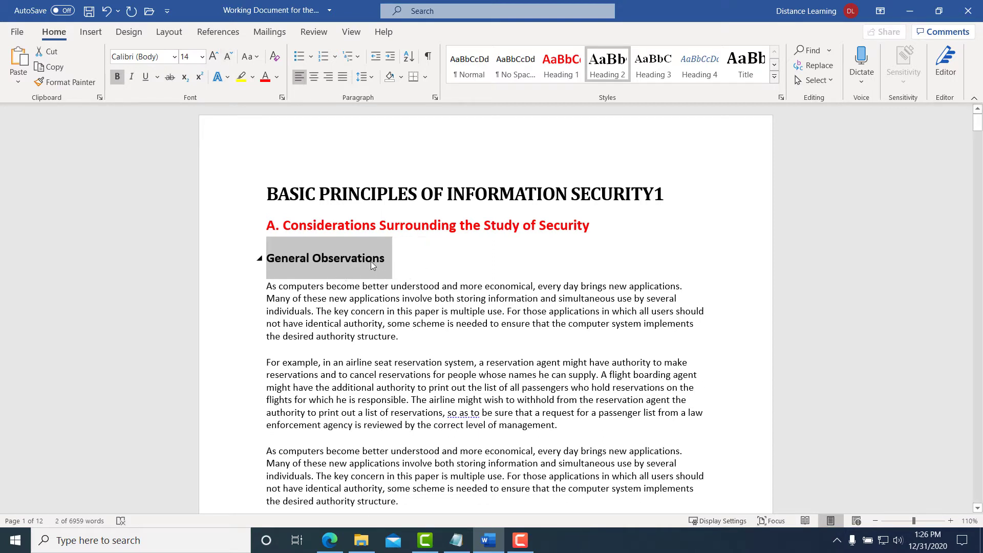
right_click(602, 75)
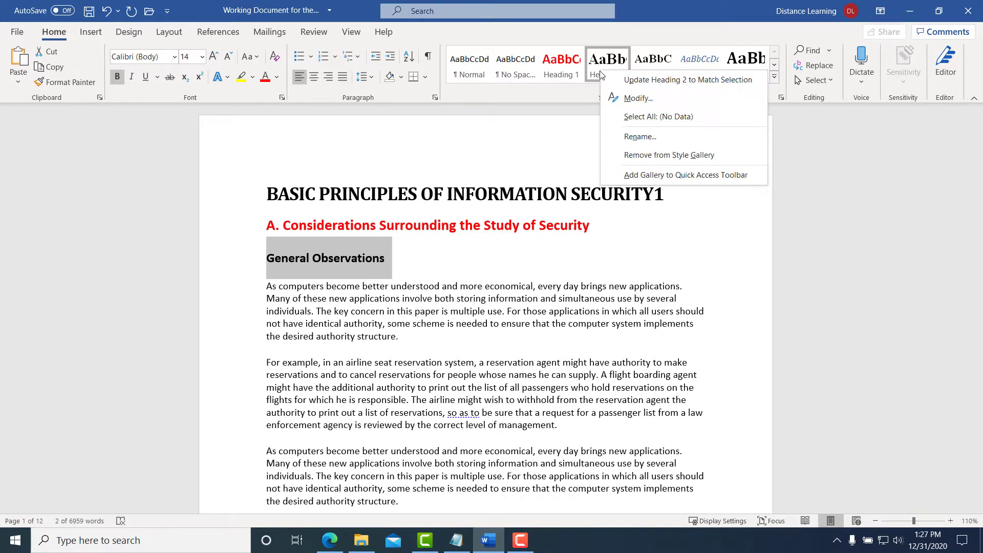
click(638, 85)
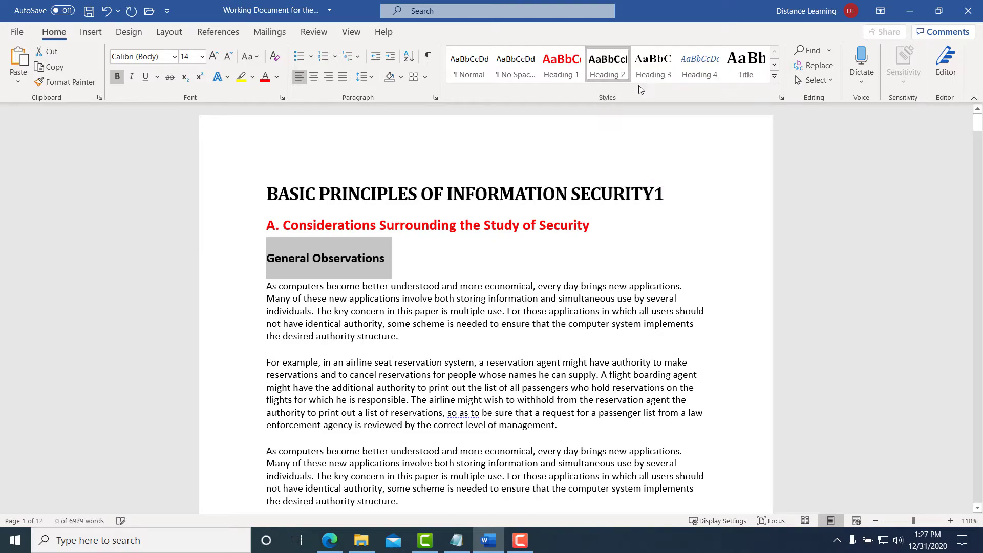
Apply the updated Heading 2 style to the italic "Design Principles:" subheading.
click(406, 280)
scroll(406, 277, down, 15)
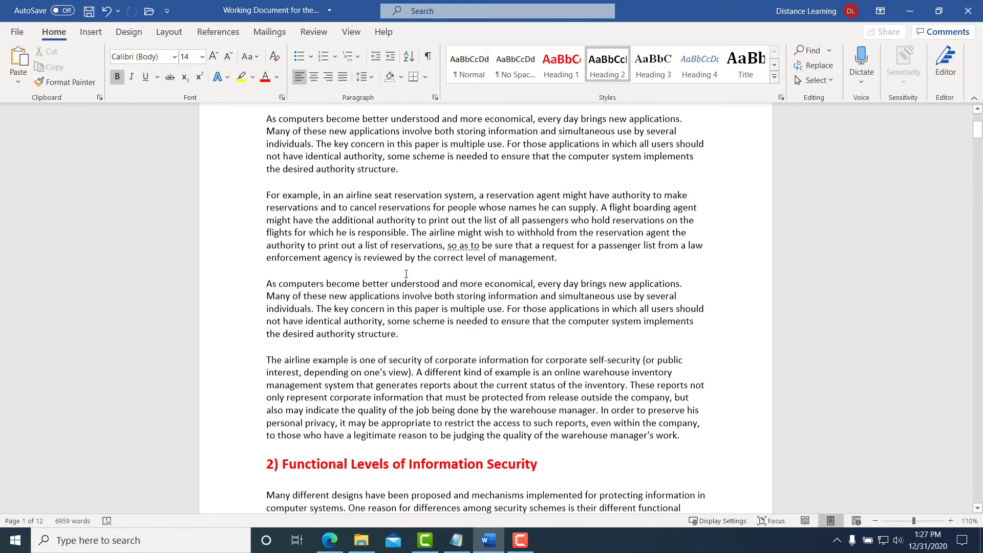
scroll(406, 274, down, 15)
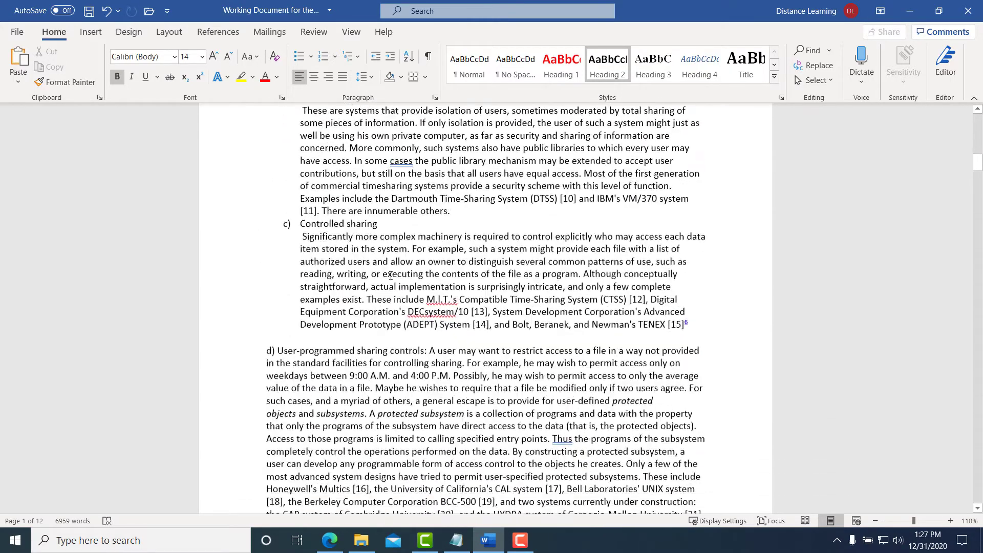
scroll(386, 284, down, 12)
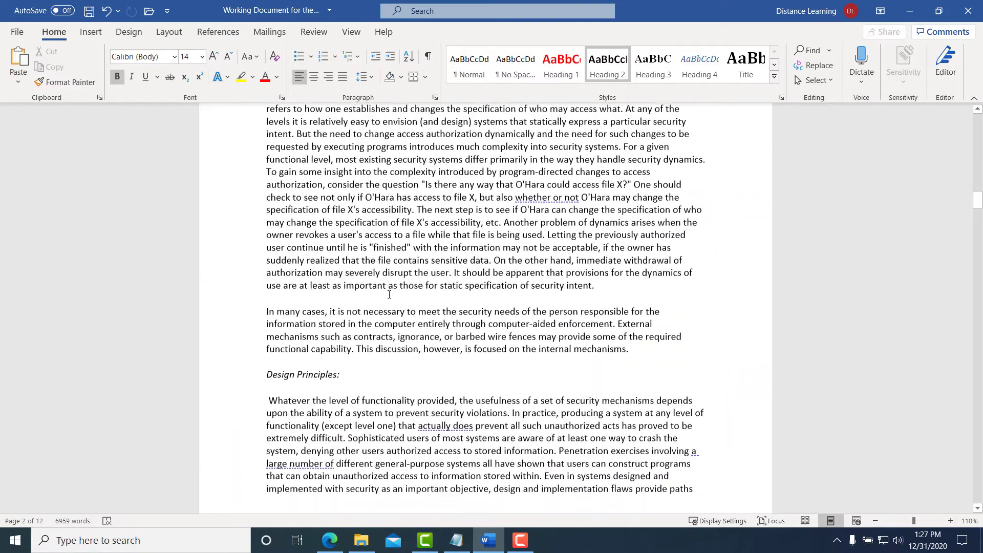
drag(355, 216, 261, 217)
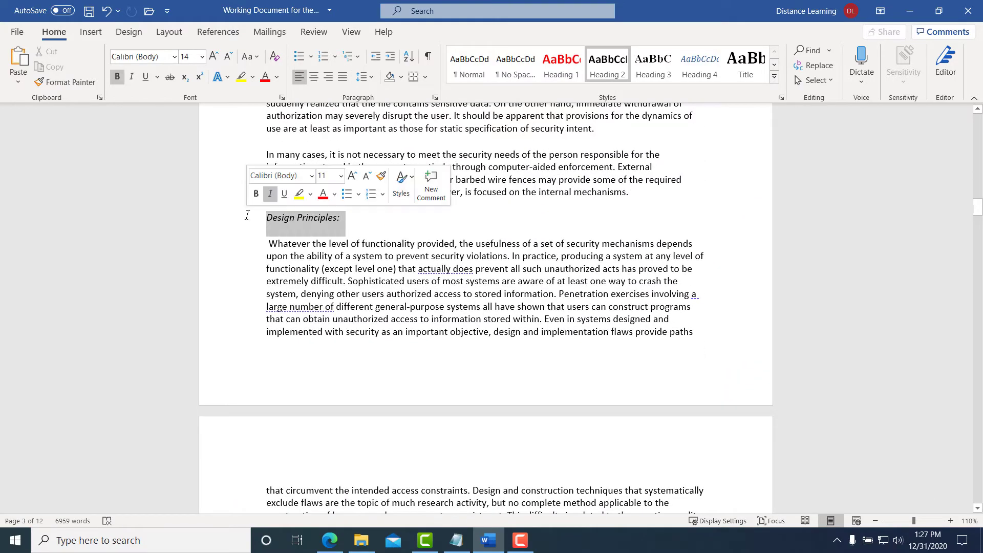
click(608, 64)
Apply the Heading 2 style to the "Complete mediation" and "Open design" subheadings.
scroll(352, 273, down, 3)
scroll(352, 273, down, 9)
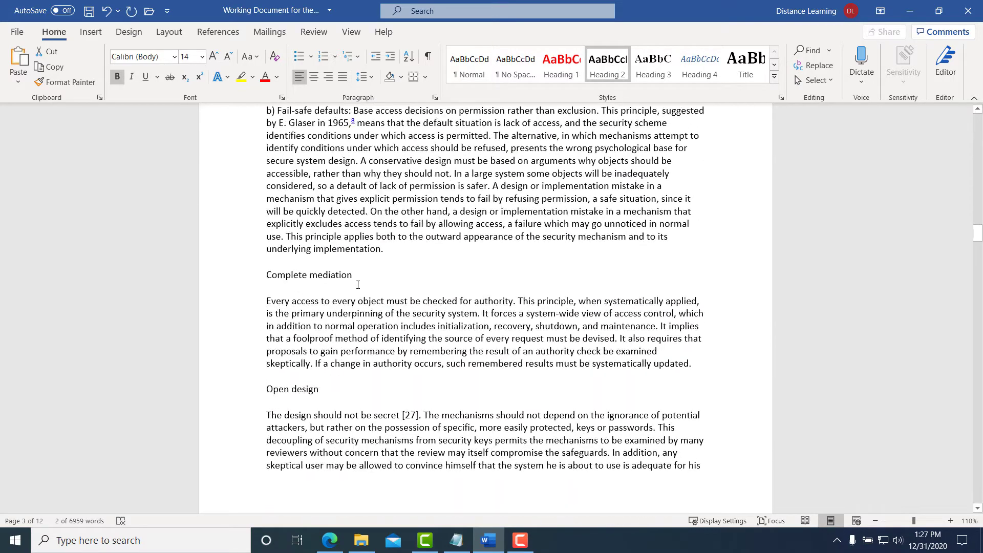
triple_click(313, 279)
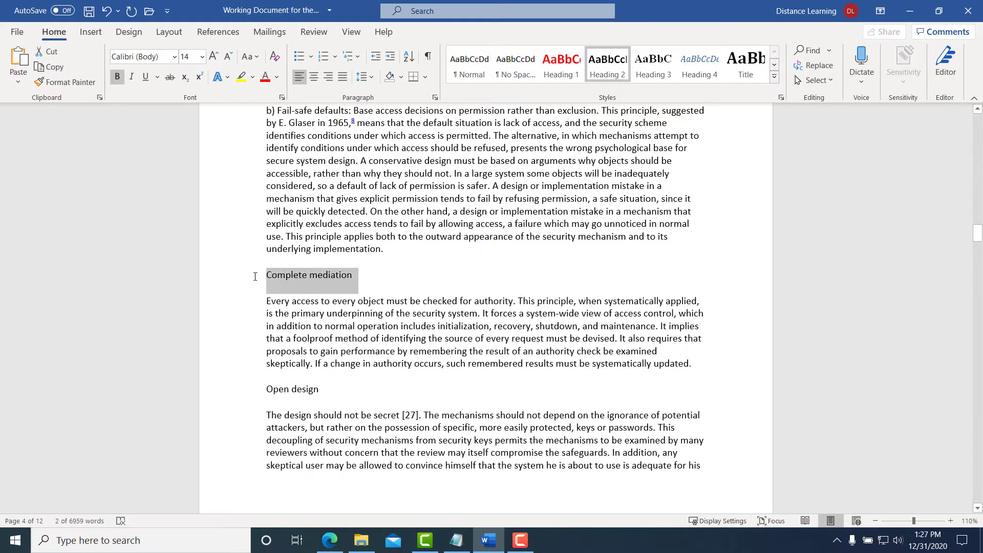
click(608, 64)
scroll(370, 296, down, 3)
click(254, 259)
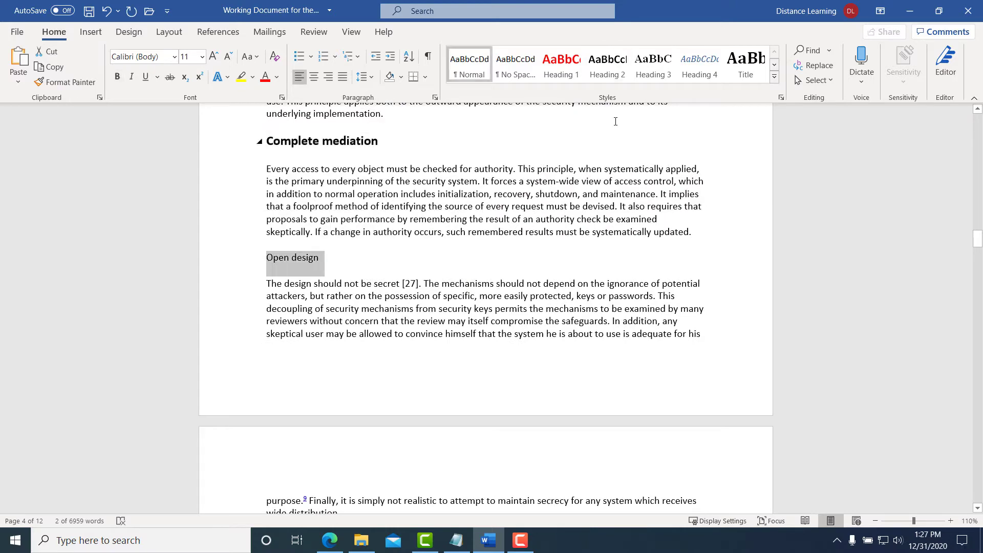
click(608, 67)
Apply the Heading 2 style to the "Separation of privilege" subheading.
scroll(356, 242, down, 7)
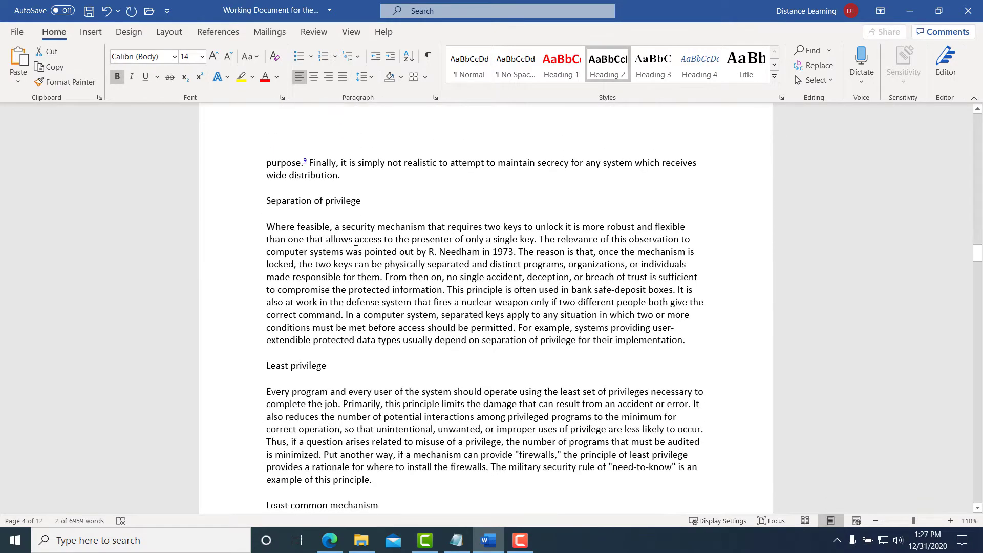
drag(361, 201, 267, 174)
click(361, 200)
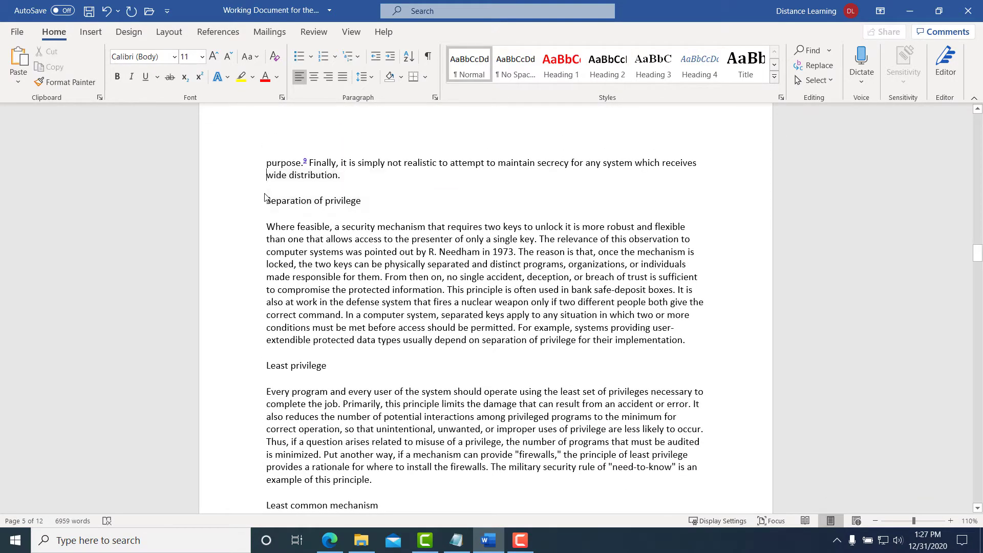
drag(361, 200, 267, 201)
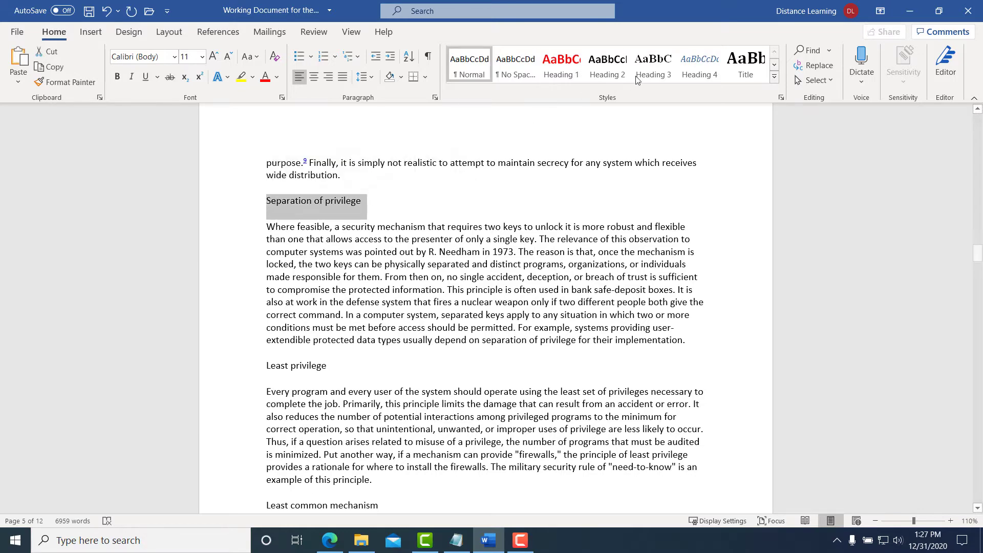
click(616, 74)
scroll(356, 309, down, 2)
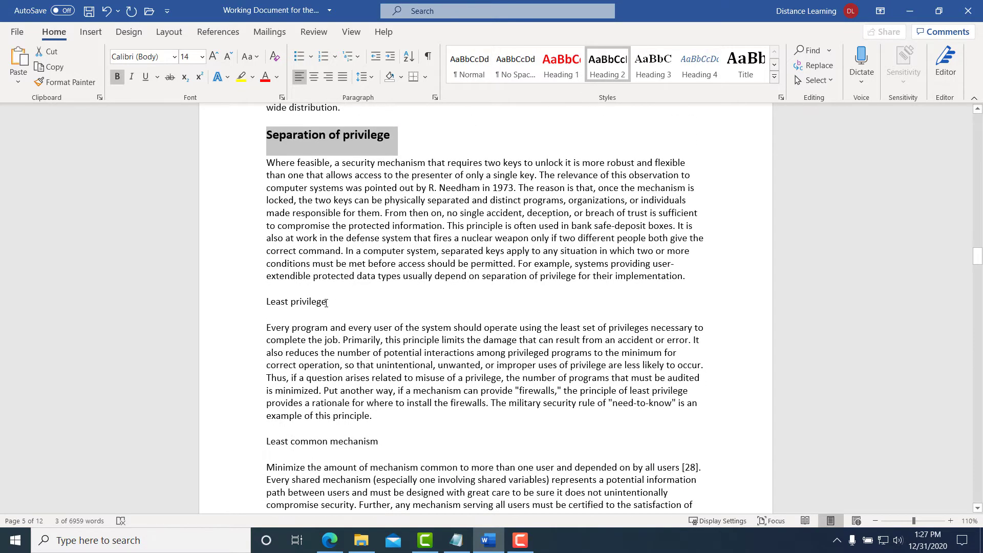
Apply the Heading 2 style to the "Least privilege" and "Least common mechanism" subheadings.
drag(326, 303, 267, 304)
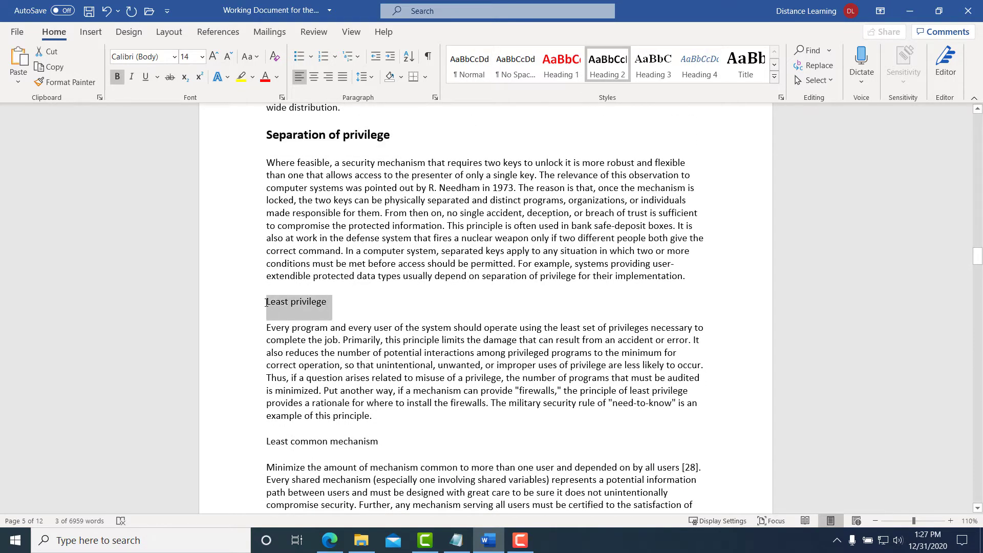
click(608, 66)
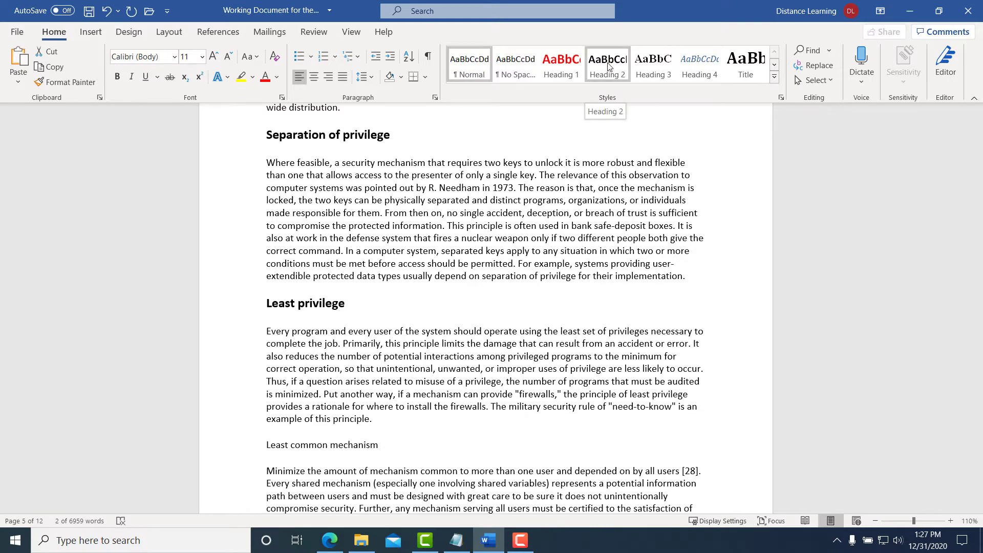
scroll(398, 280, down, 3)
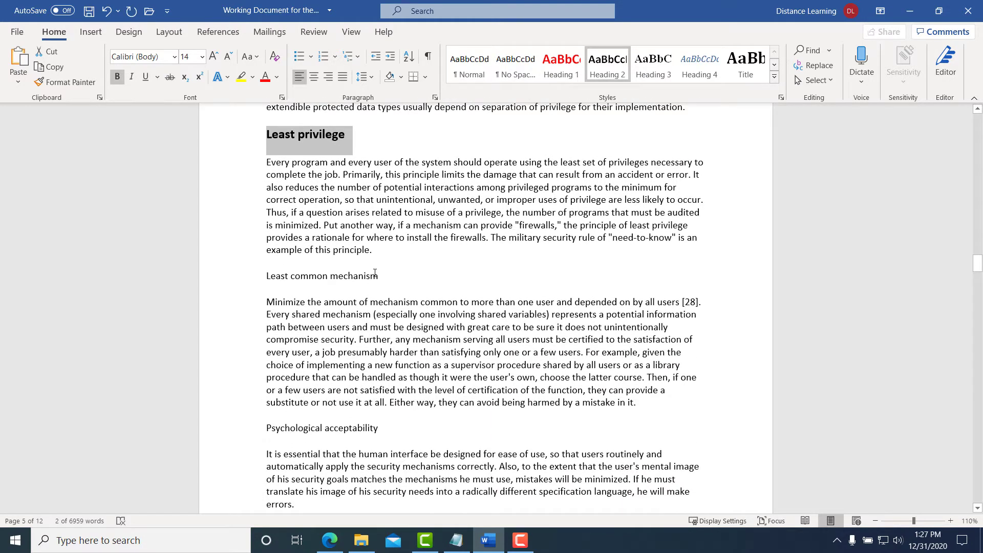
drag(378, 276, 266, 275)
click(600, 82)
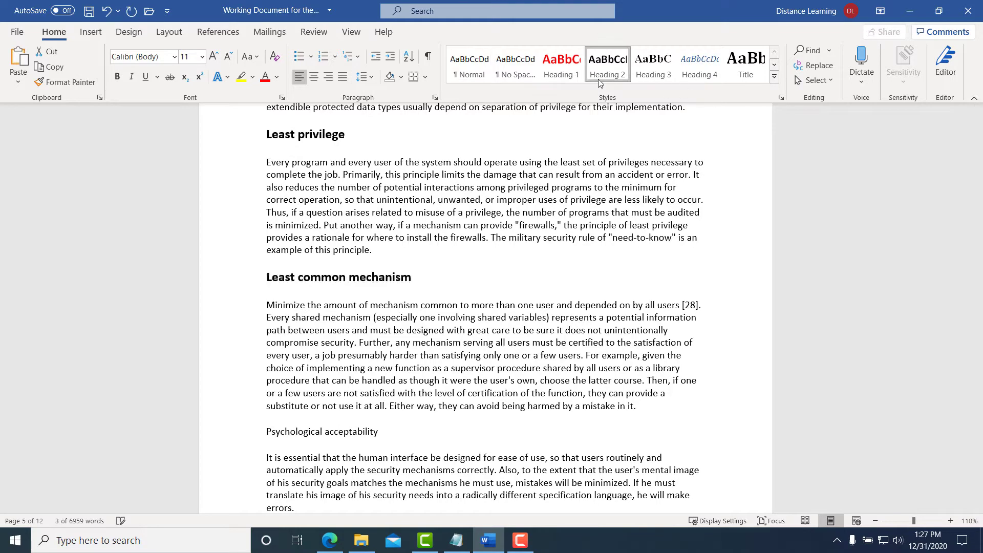
Apply the Heading 2 style to the "Psychological acceptability" and "Summary of Considerations Surrounding Security" subheadings.
scroll(389, 286, down, 3)
drag(382, 263, 260, 266)
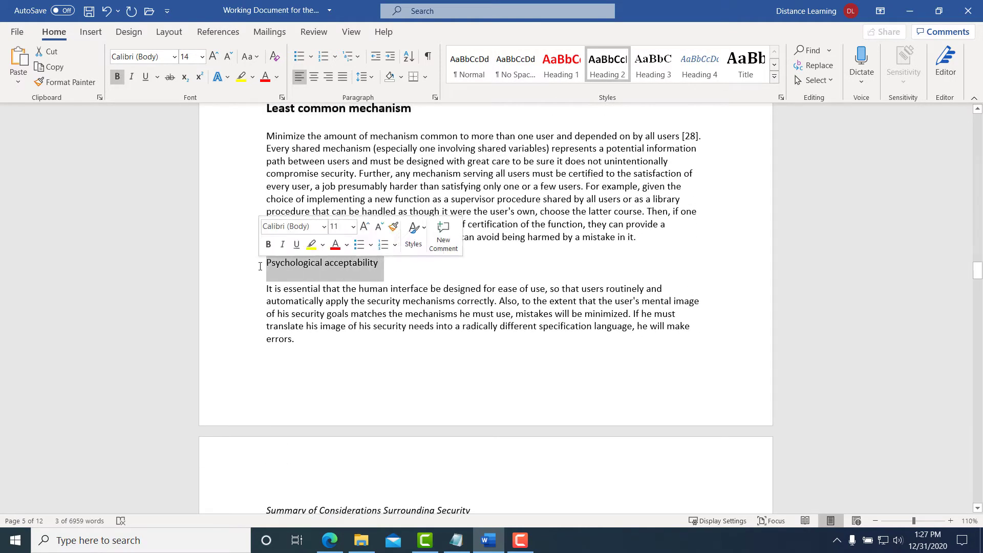
click(604, 67)
scroll(350, 312, down, 4)
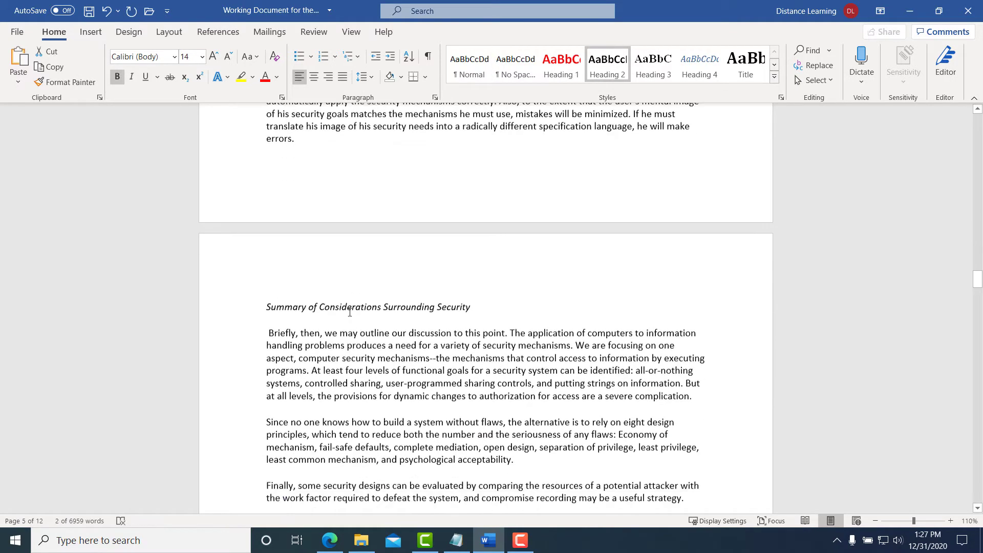
scroll(350, 313, down, 1)
drag(473, 240, 266, 240)
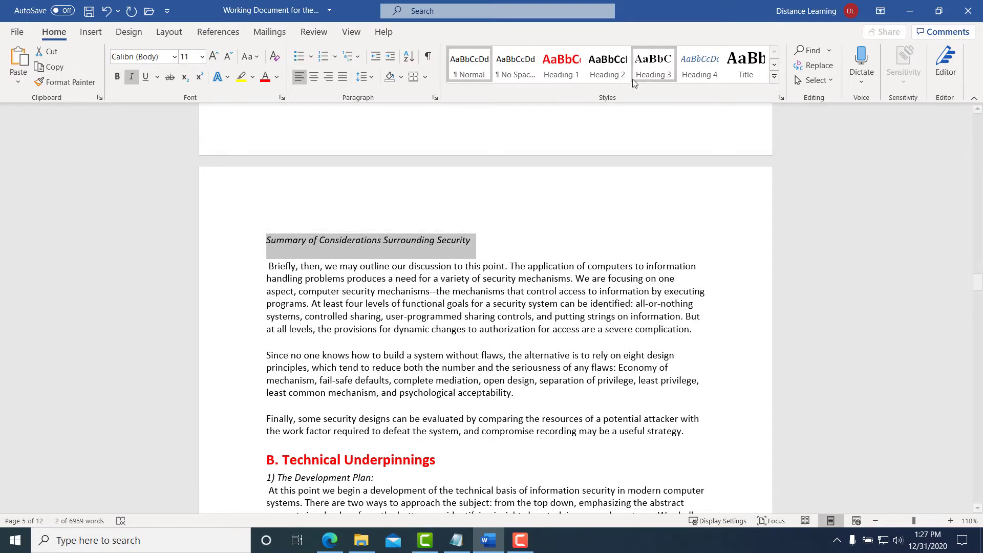
click(608, 66)
Apply the Heading 2 style to the italic subheadings "4) Authentication Mechanisms:" and "5) Shared Information:".
scroll(390, 378, down, 10)
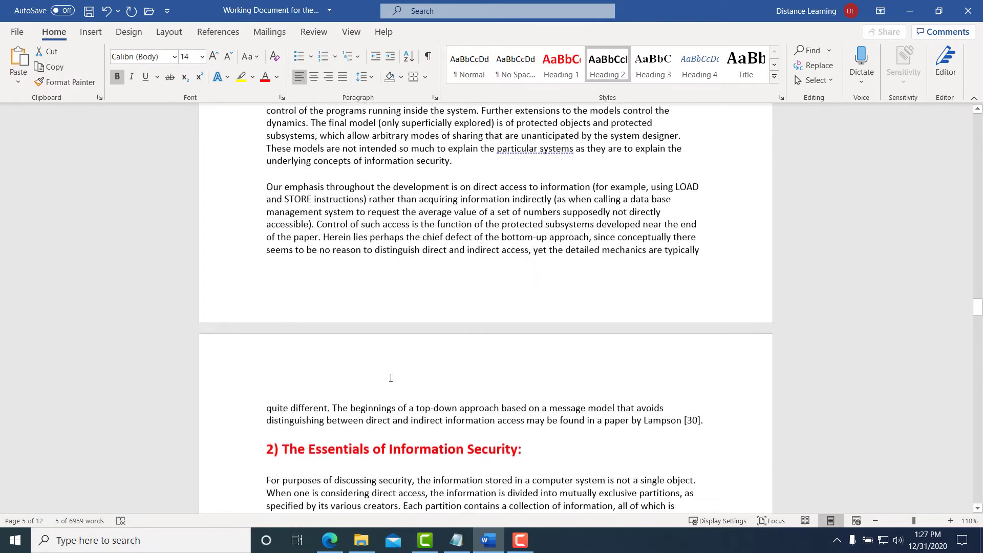
scroll(391, 378, down, 15)
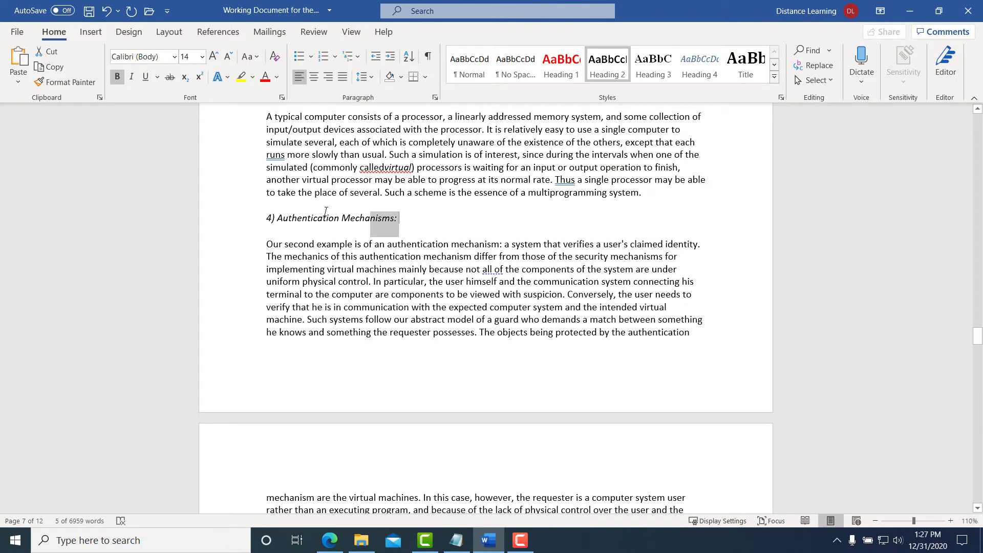
drag(272, 213, 266, 218)
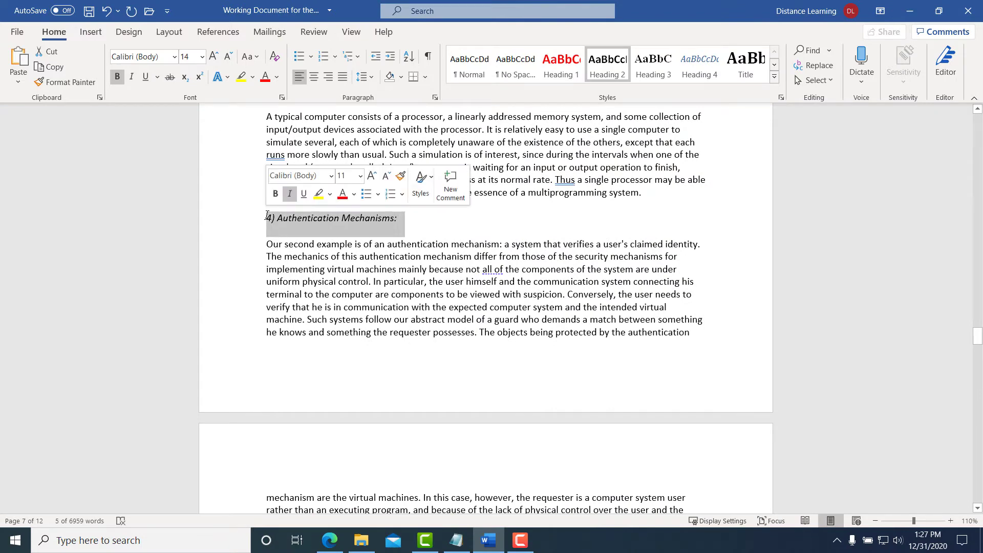
click(607, 66)
scroll(447, 260, down, 6)
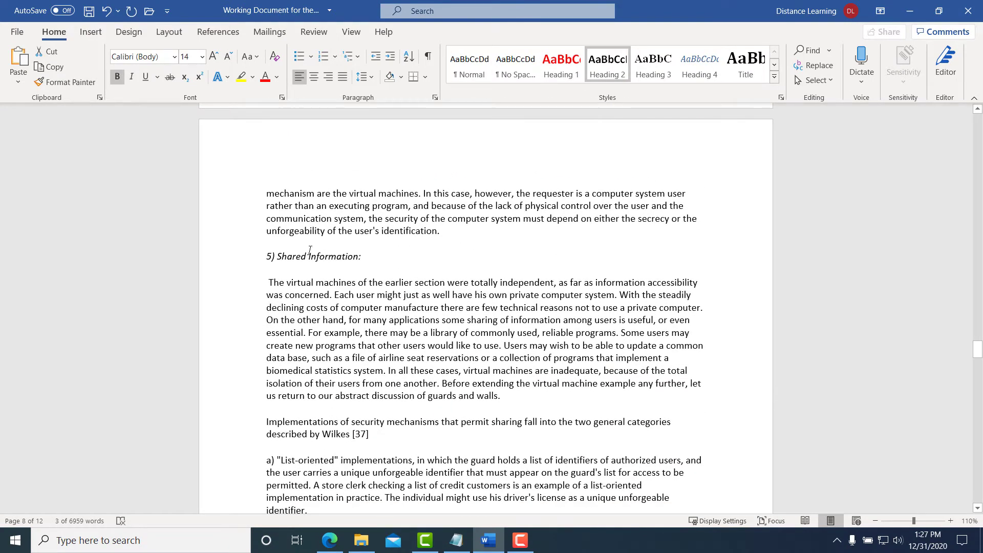
click(617, 72)
Review the rest of the document to its end and the opening pages again for subheadings that still need a style.
scroll(356, 335, down, 10)
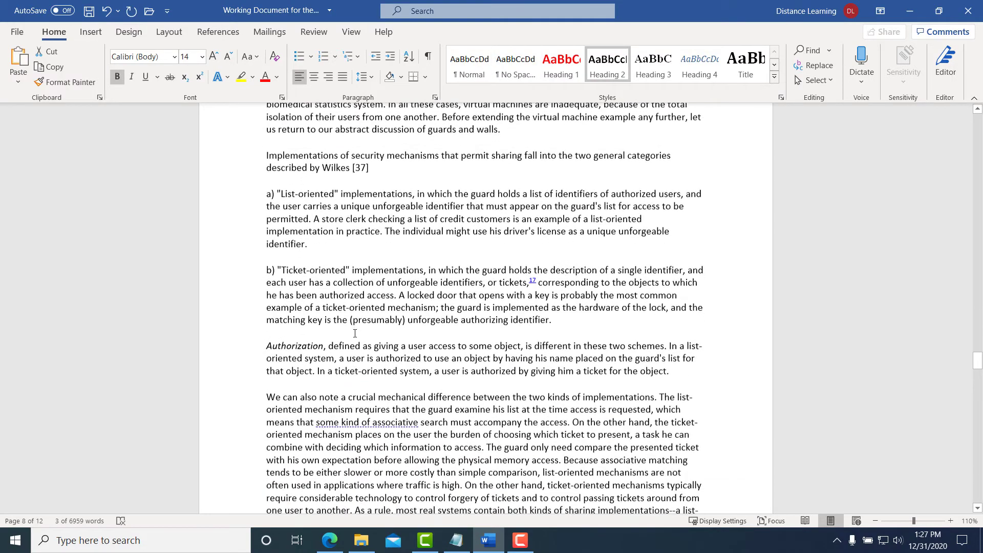
scroll(356, 335, down, 15)
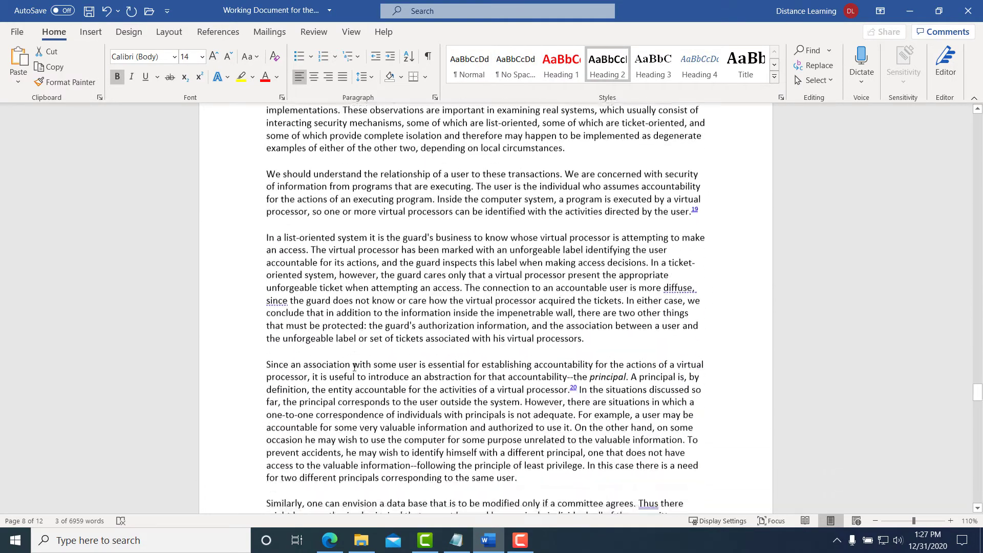
scroll(362, 373, down, 18)
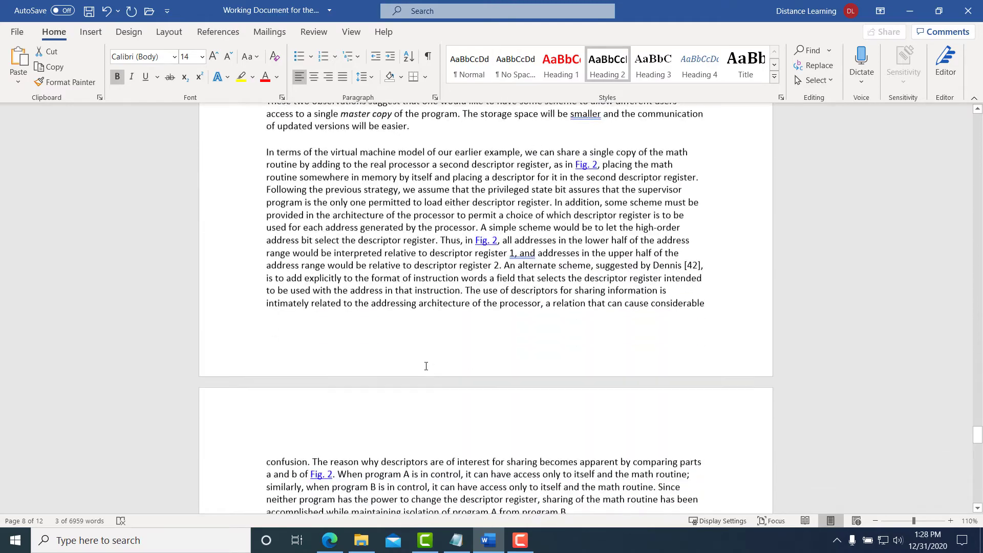
scroll(426, 365, down, 14)
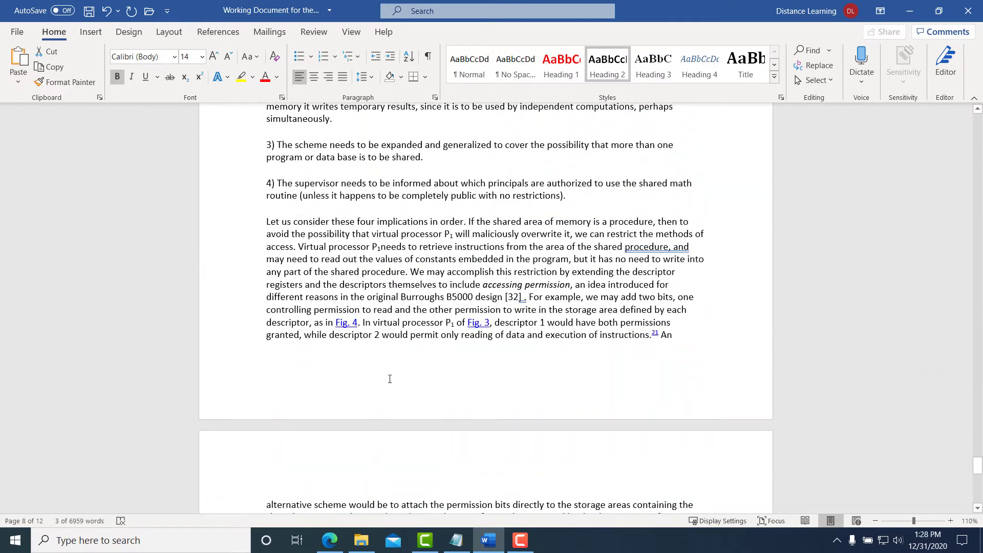
scroll(445, 361, down, 7)
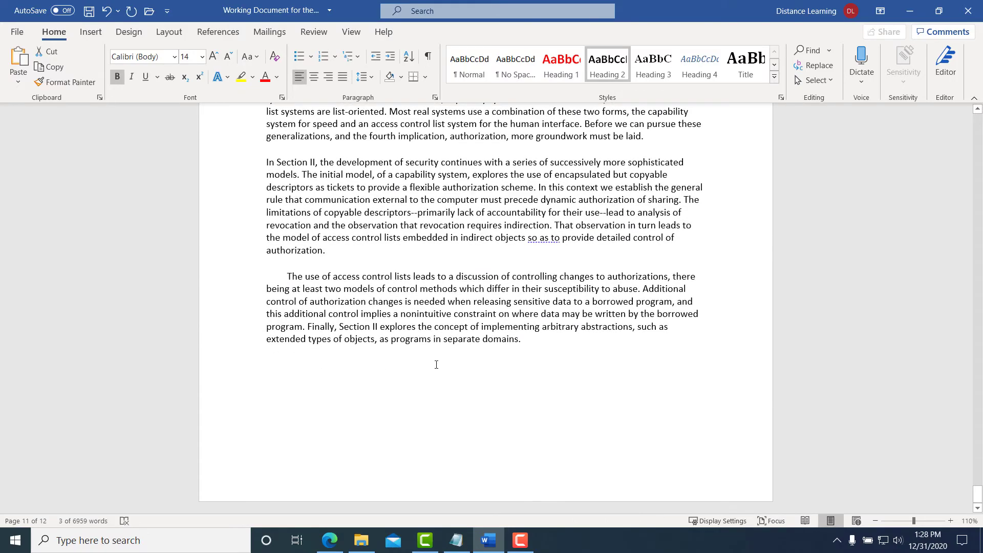
drag(978, 491, 978, 118)
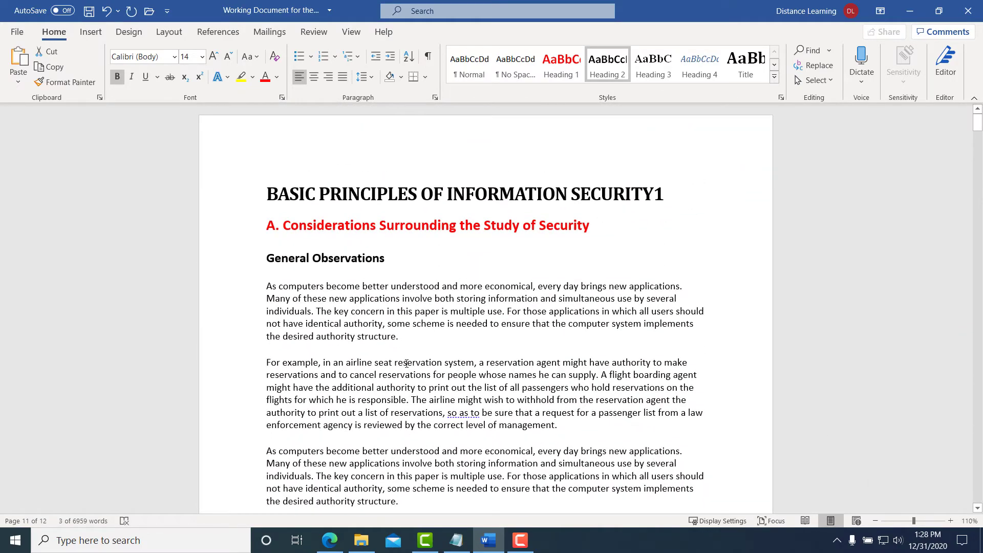
scroll(384, 341, down, 15)
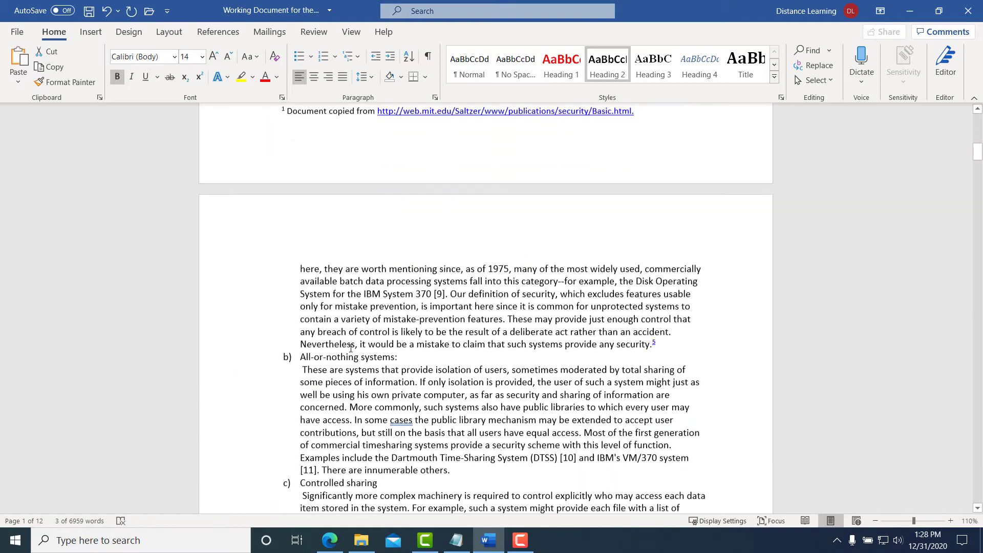
scroll(351, 348, down, 20)
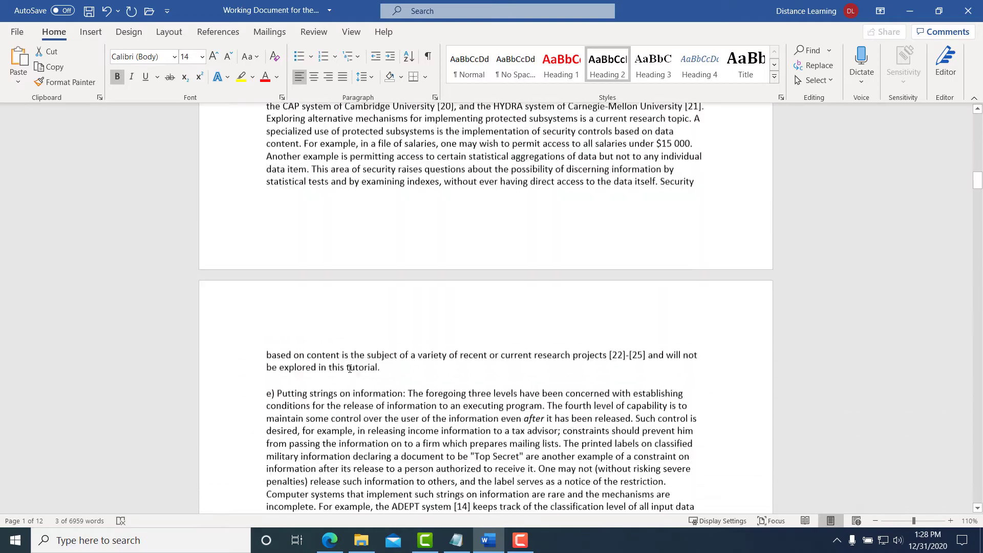
scroll(350, 372, down, 11)
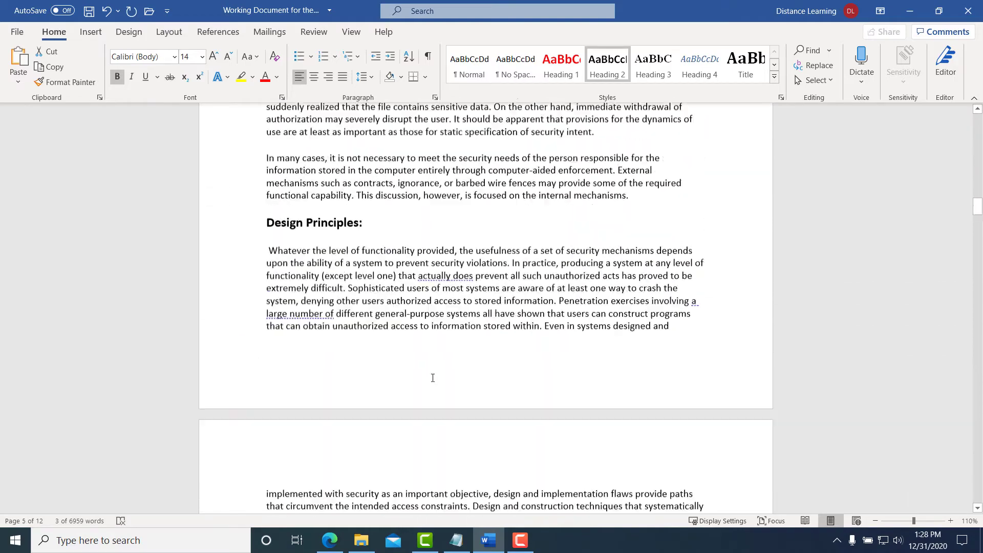
scroll(433, 377, up, 8)
scroll(432, 378, up, 20)
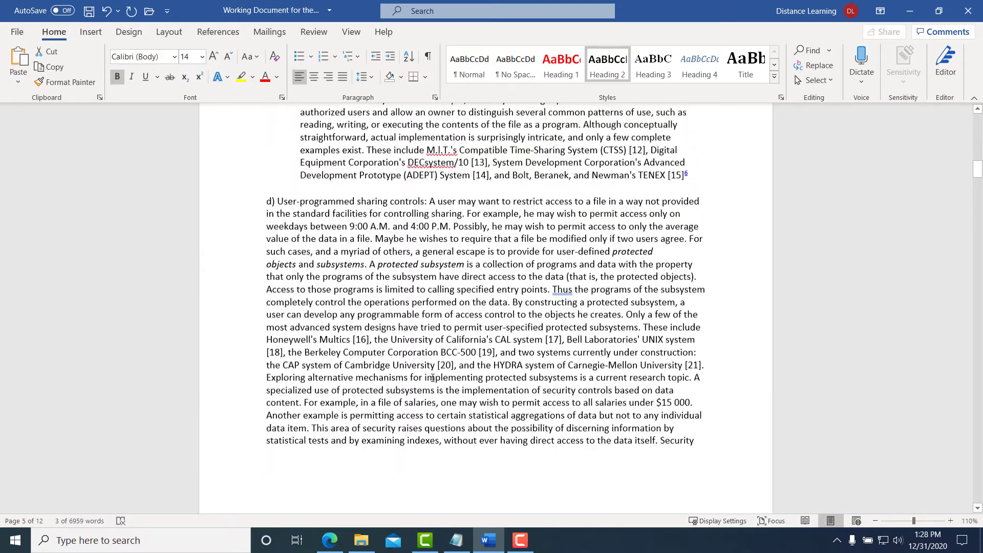
Apply the Heading 3 style to the "Unprotected systems:" list item under "2) Functional Levels of Information Security".
scroll(433, 378, up, 12)
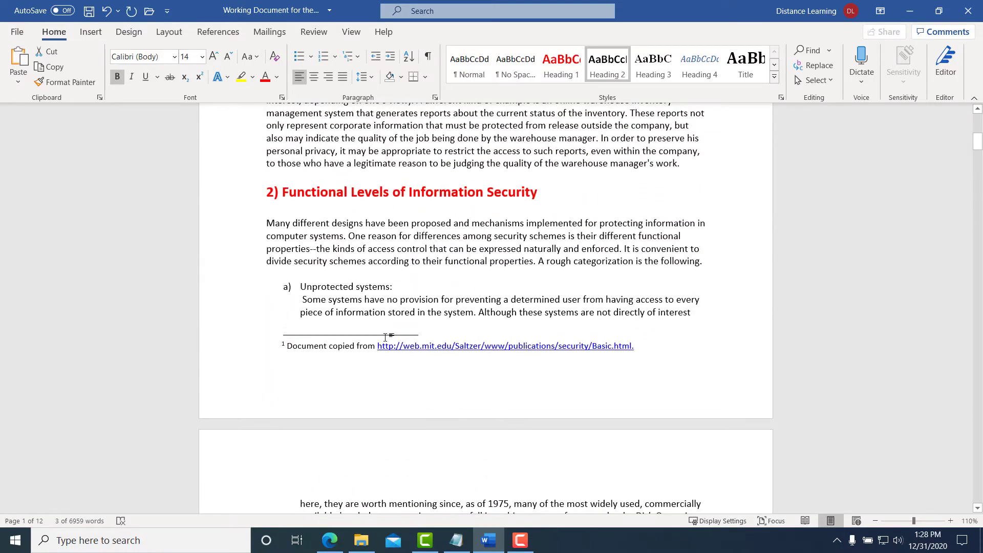
drag(398, 288, 318, 287)
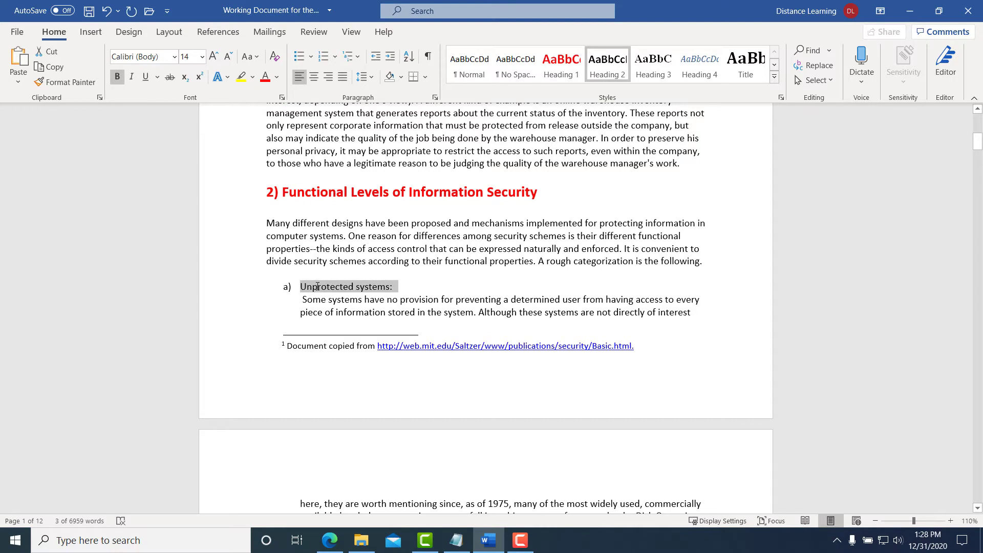
click(650, 75)
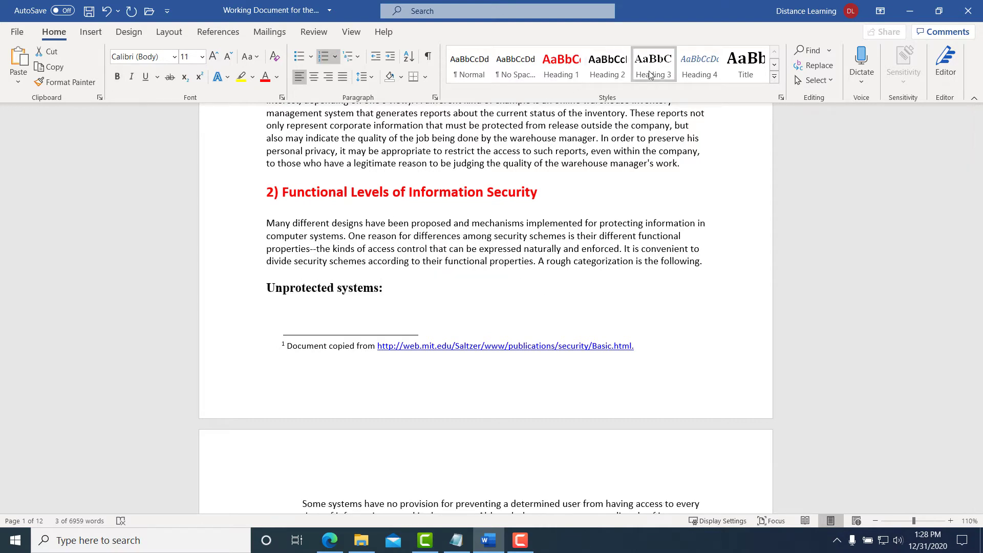
click(651, 75)
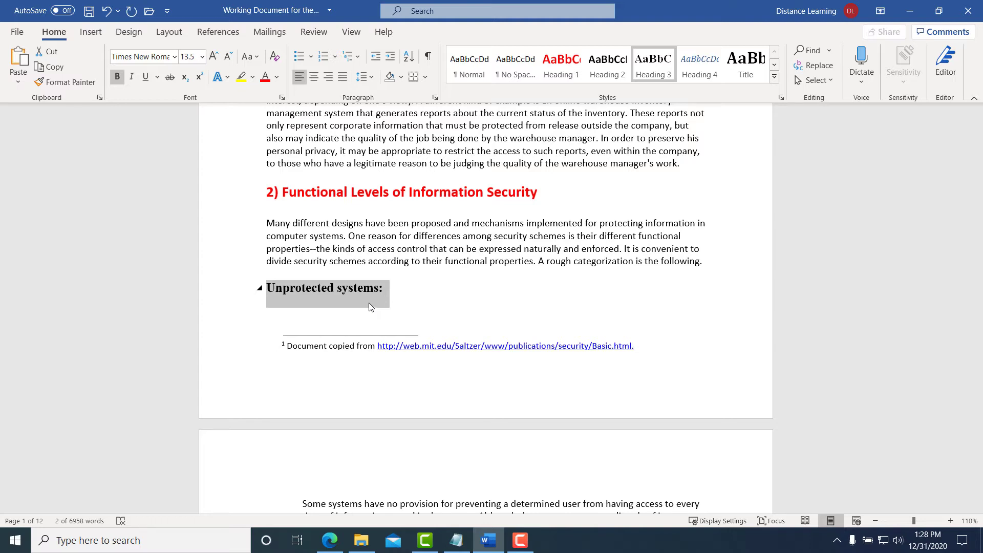
Format "Unprotected systems:" in Calibri (Body) at size 12 and update the Heading 3 style to match it.
click(174, 56)
click(162, 103)
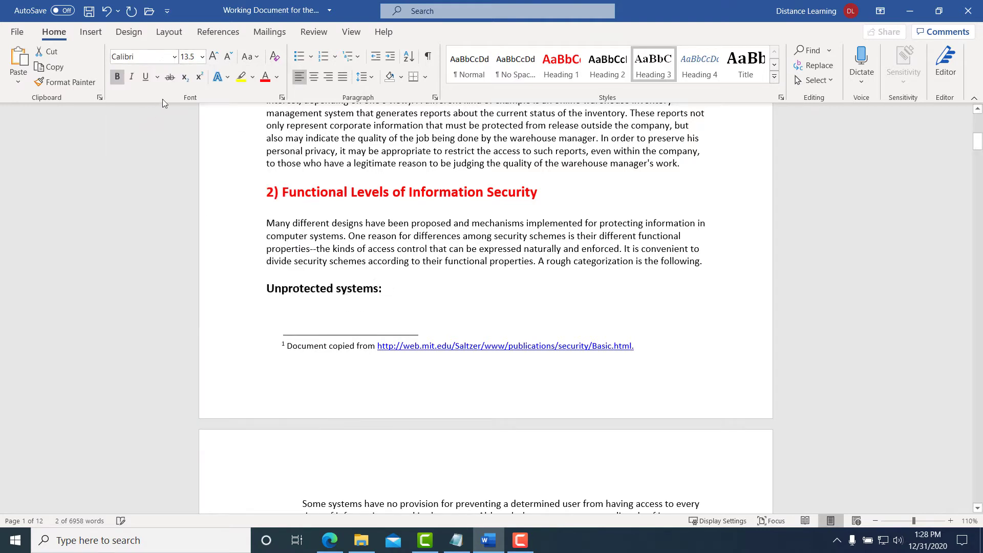
click(228, 56)
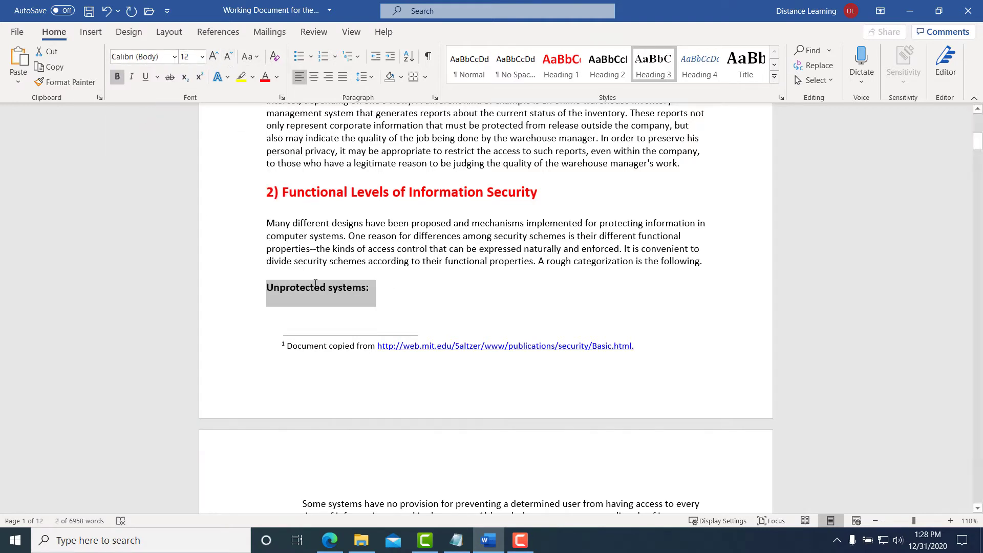
right_click(662, 75)
click(701, 87)
Apply the updated Heading 3 style to the "All-or-nothing systems:" and "Controlled sharing" list items.
scroll(334, 296, down, 10)
scroll(333, 296, up, 5)
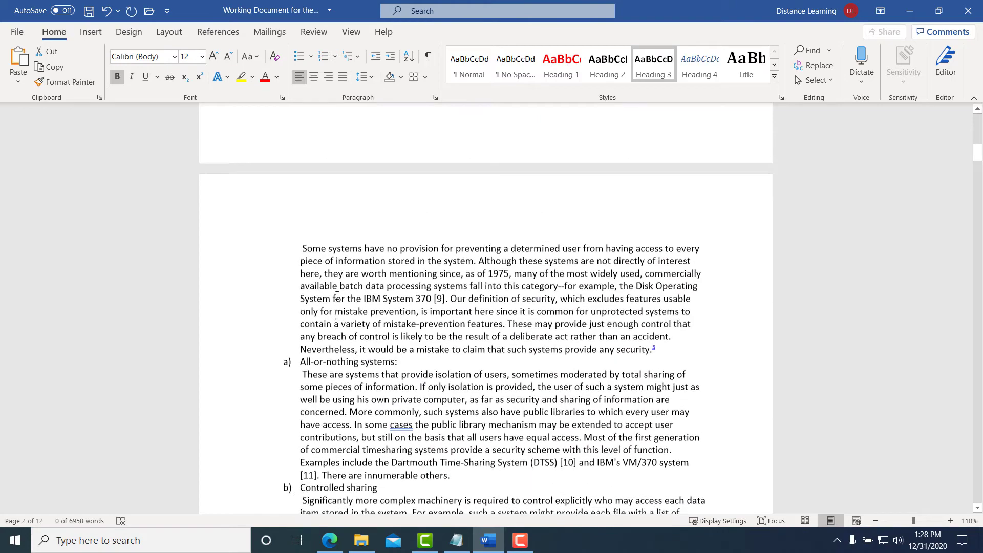
scroll(359, 300, down, 3)
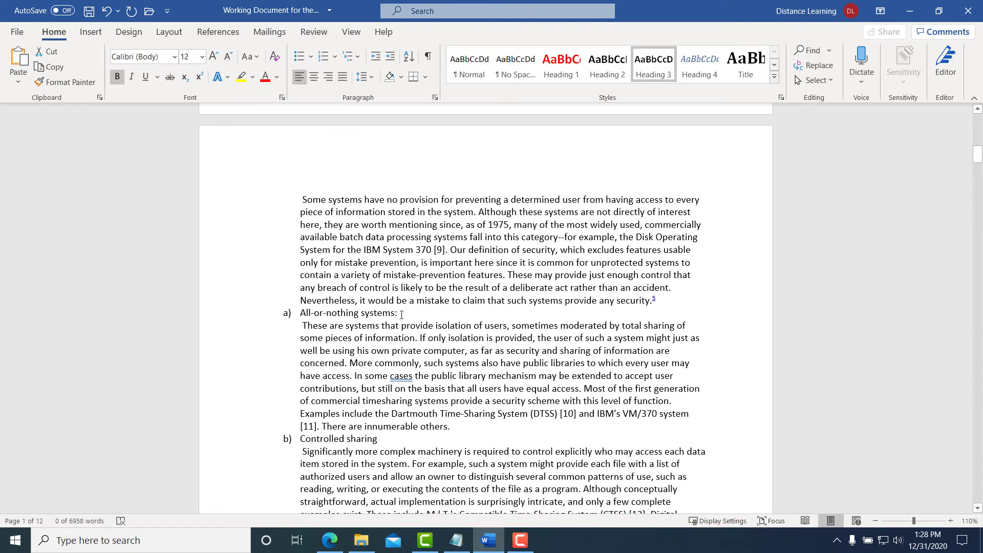
drag(398, 313, 300, 313)
click(653, 67)
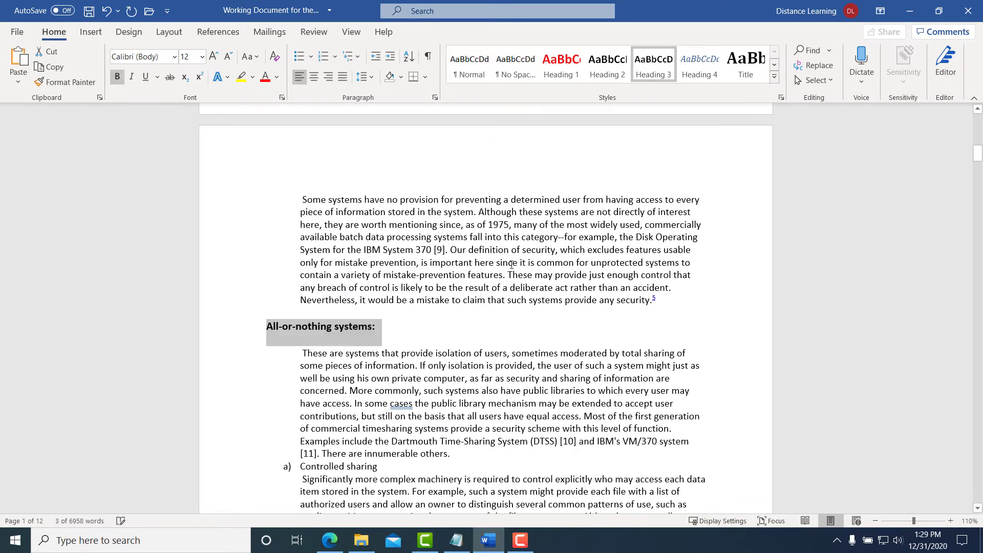
scroll(386, 332, down, 5)
drag(386, 332, 300, 332)
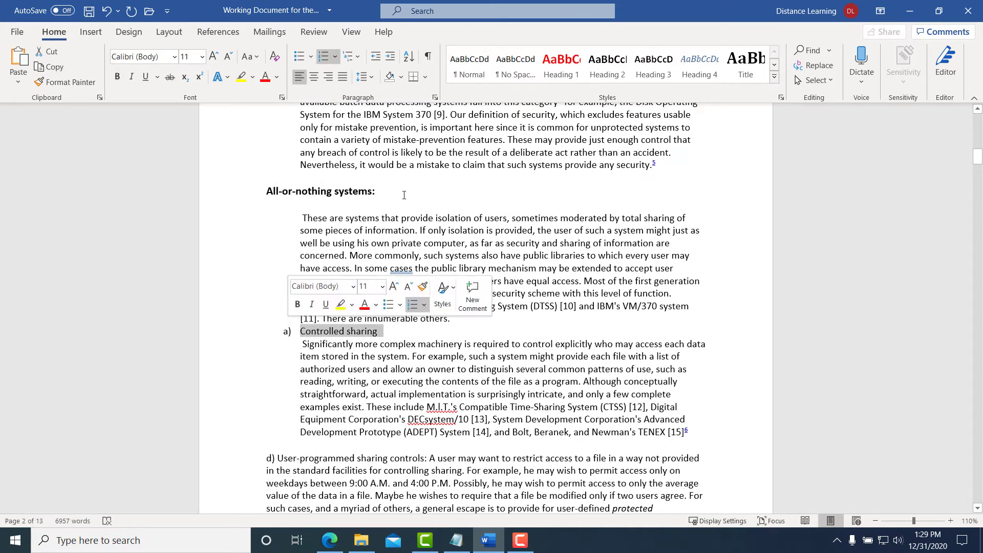
click(654, 64)
Place the insertion point at the end of the document title "BASIC PRINCIPLES OF INFORMATION SECURITY1".
scroll(394, 351, down, 10)
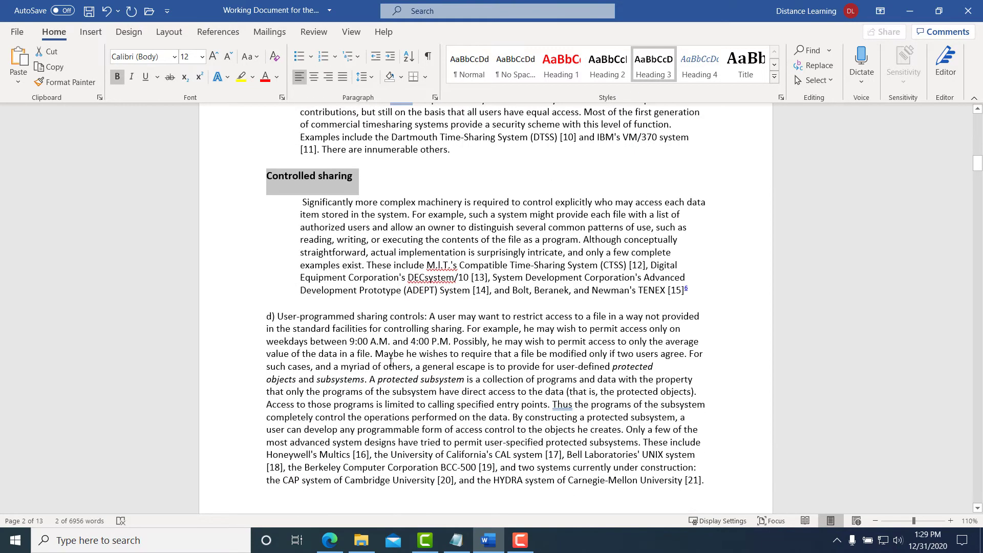
scroll(382, 341, up, 3)
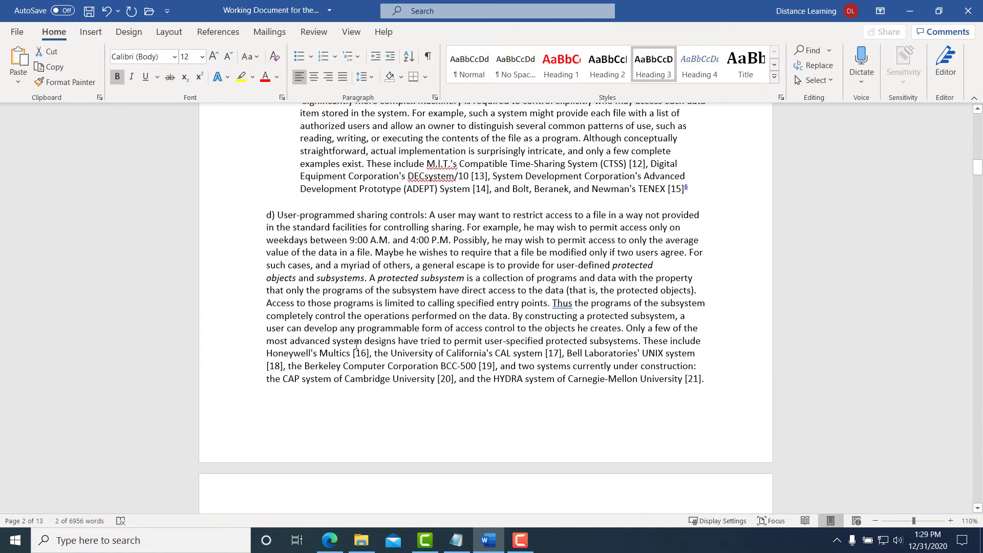
scroll(357, 345, up, 20)
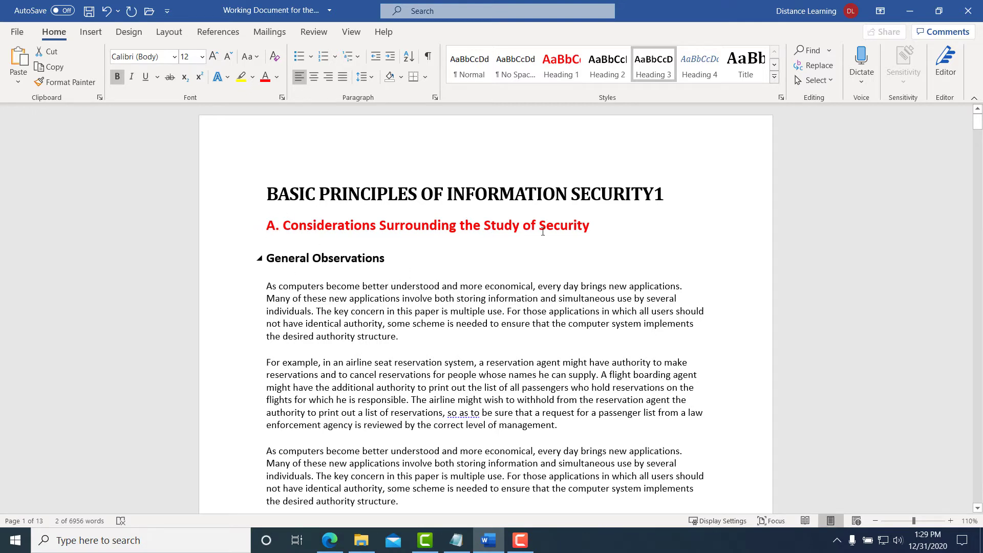
click(681, 201)
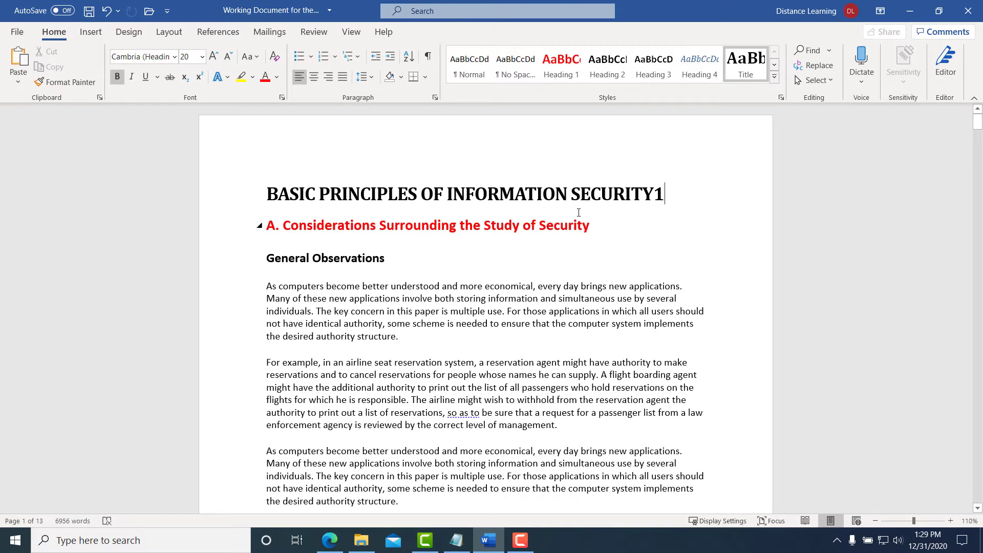
Insert a blank line between the document title and the heading "A. Considerations Surrounding the Study of Security".
click(268, 225)
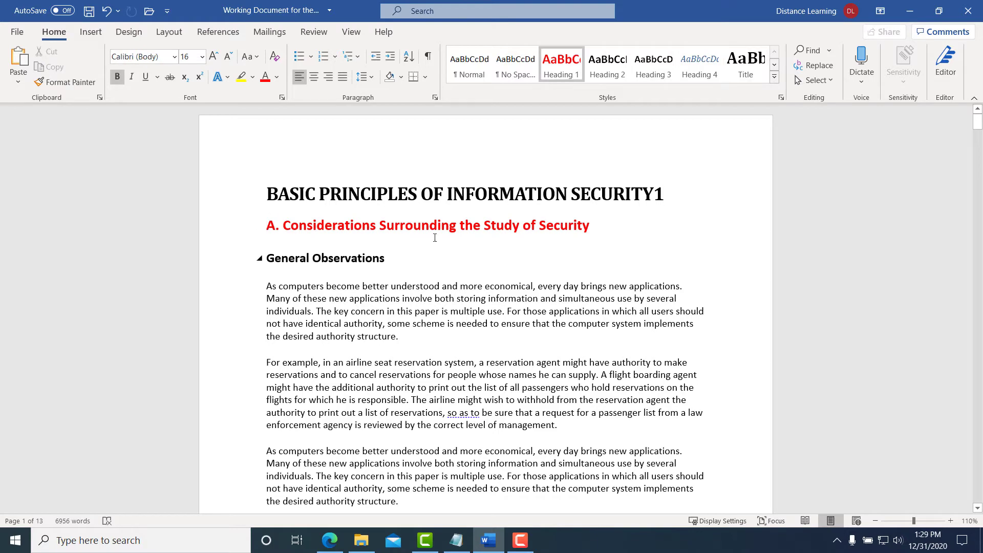
key(Return)
click(296, 226)
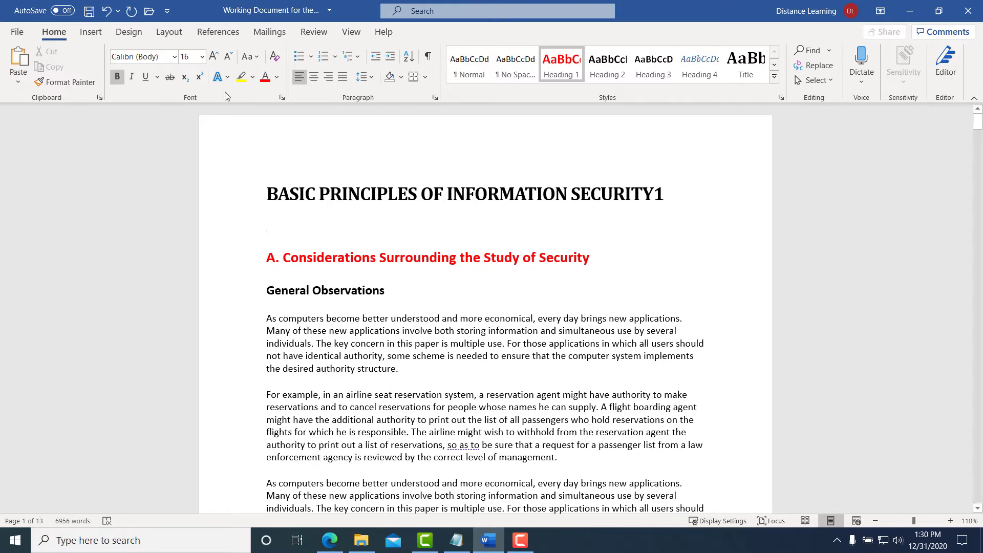
Insert the built-in Automatic Table 1 table of contents on the blank line below the document title.
click(218, 32)
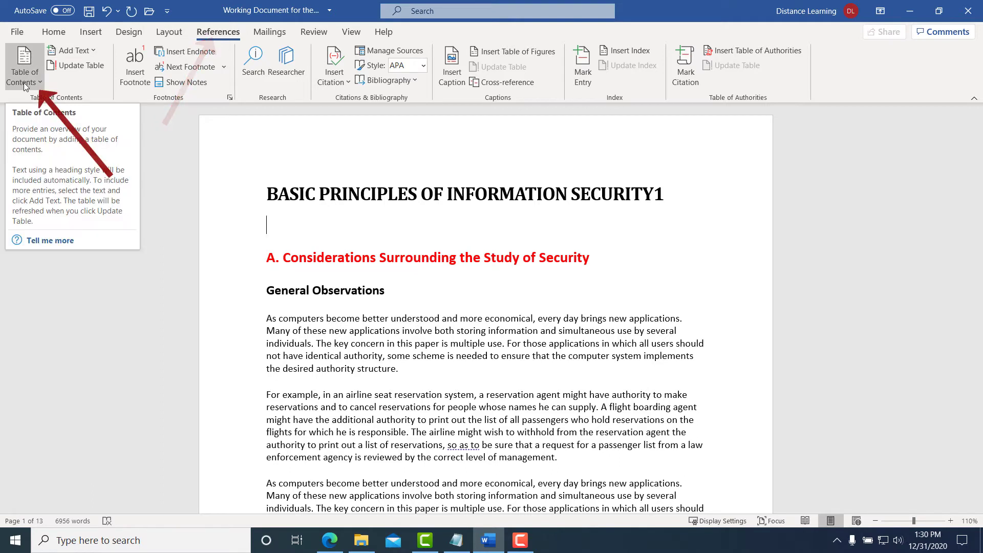
click(437, 14)
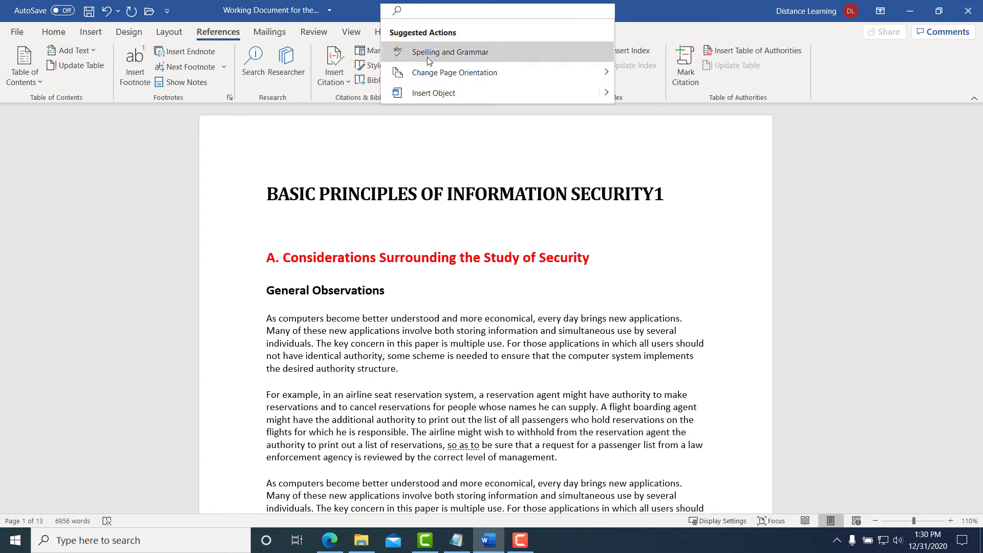
text(table)
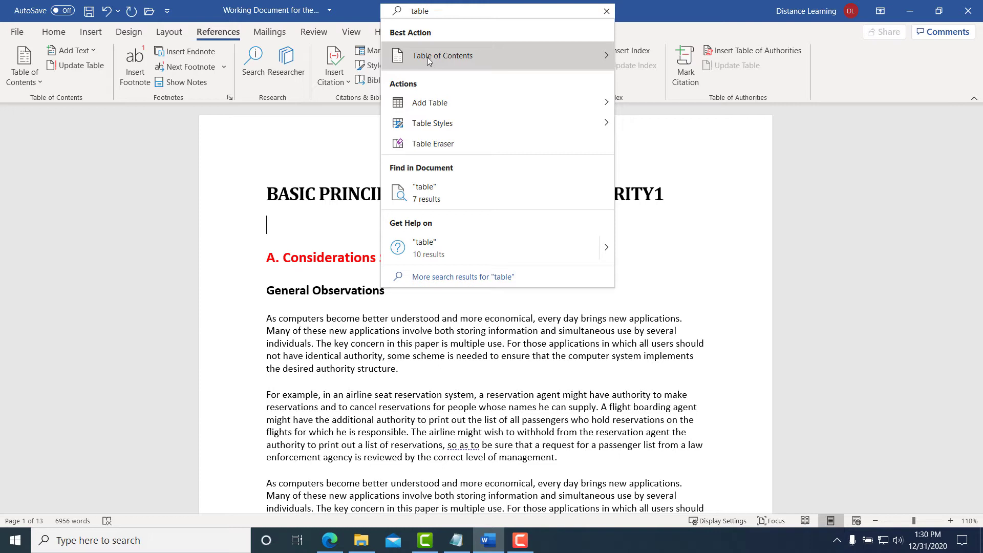
mouse_move(431, 66)
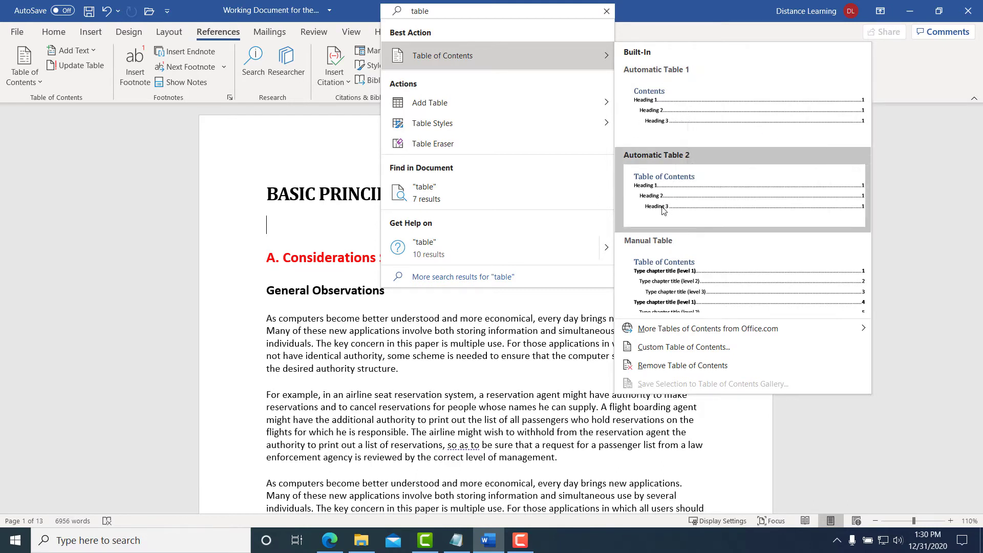
click(668, 108)
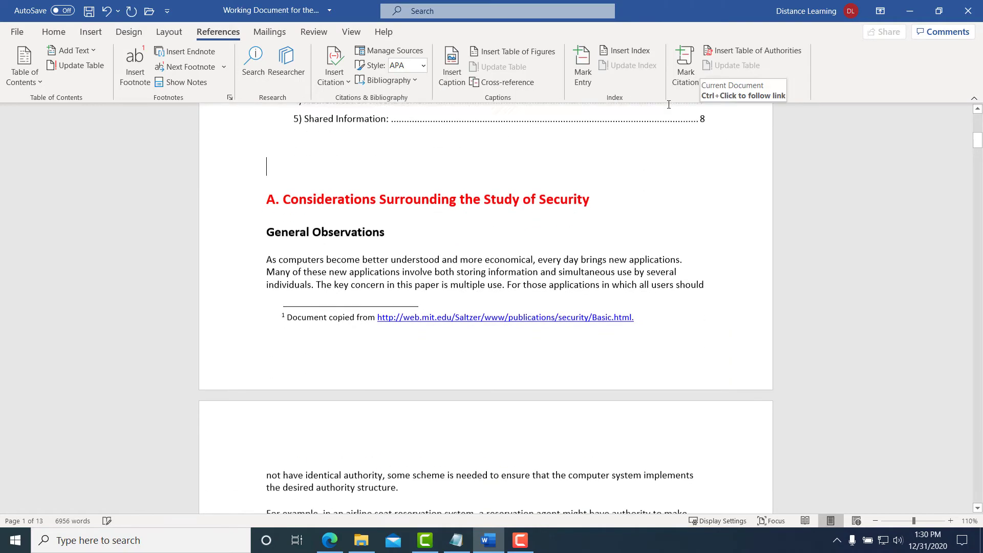
Change the heading of the inserted contents list from "Contents" to "Table of Contents".
scroll(350, 184, up, 6)
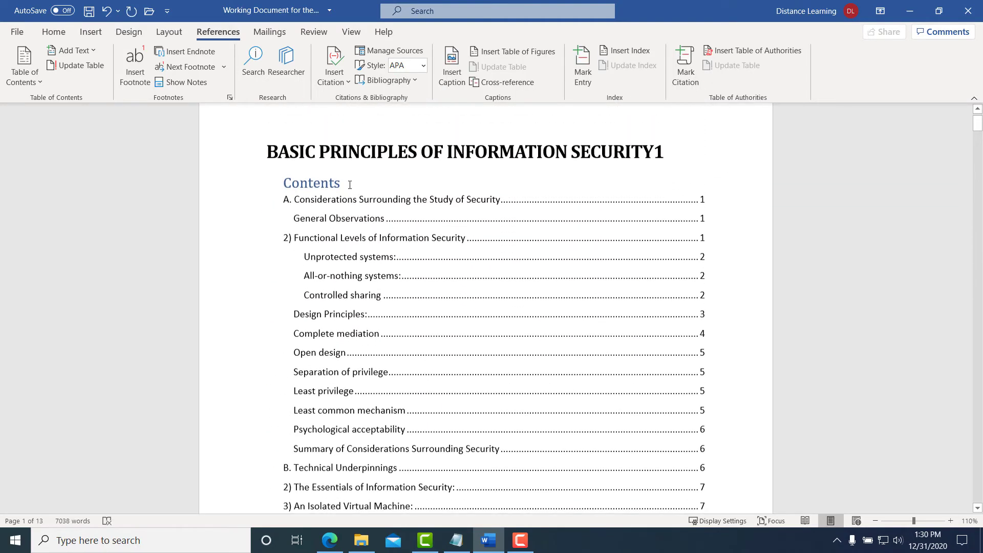
click(290, 185)
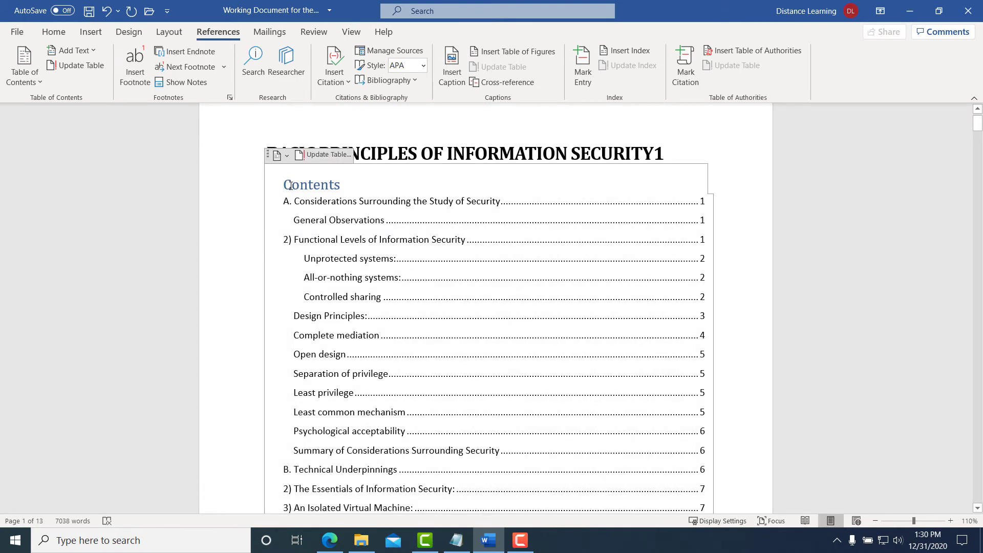
text(Table o)
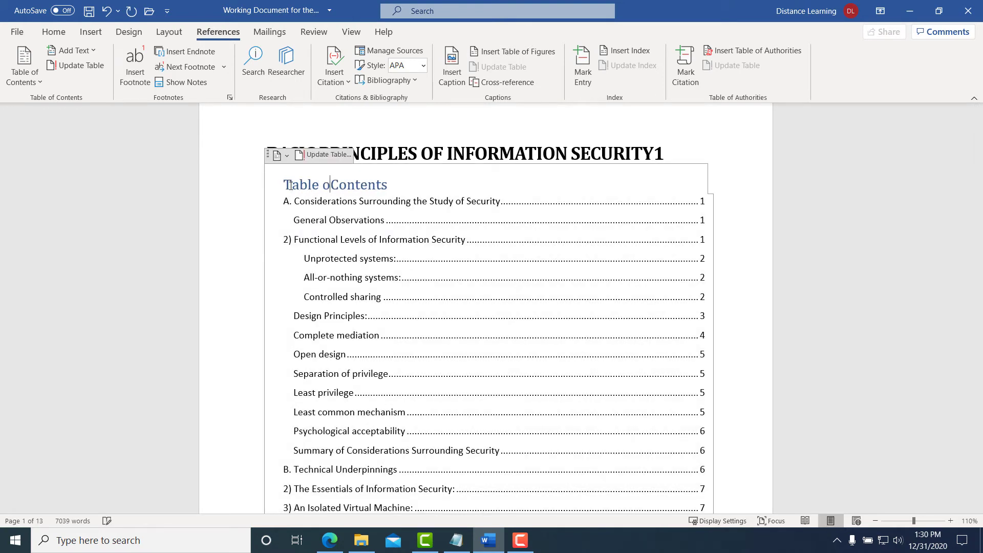
text(f)
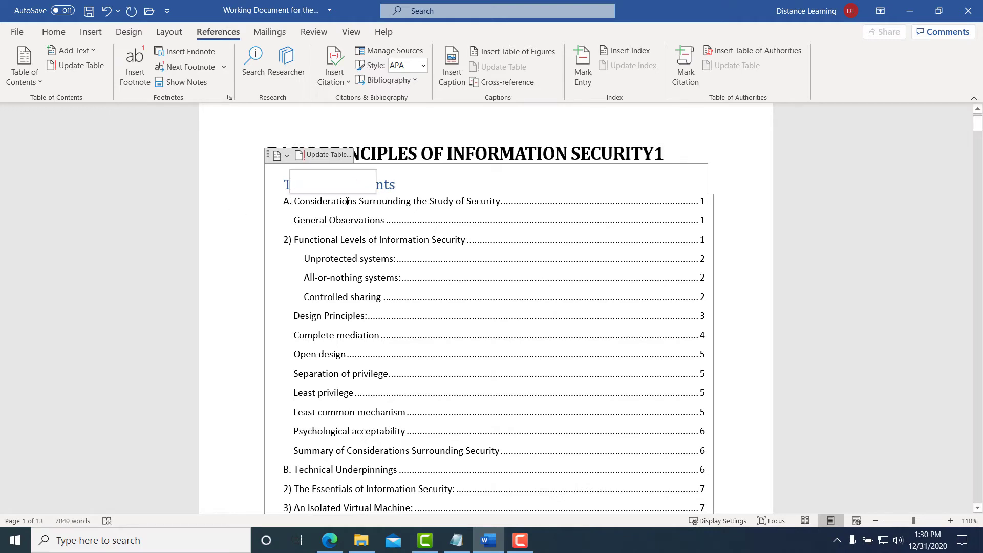
click(347, 202)
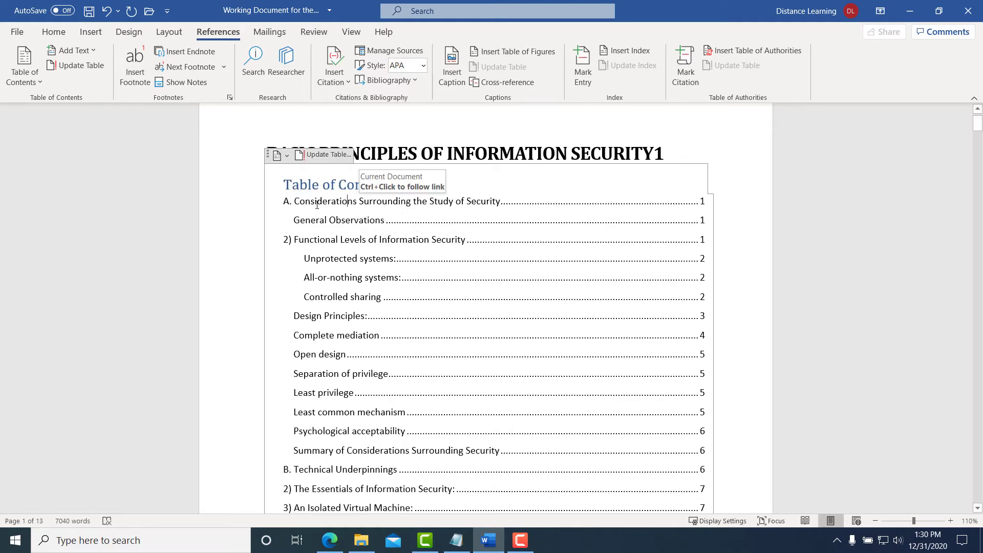
Review the table of contents entries, their indentation levels and page numbers against the headings in the document.
scroll(512, 308, down, 6)
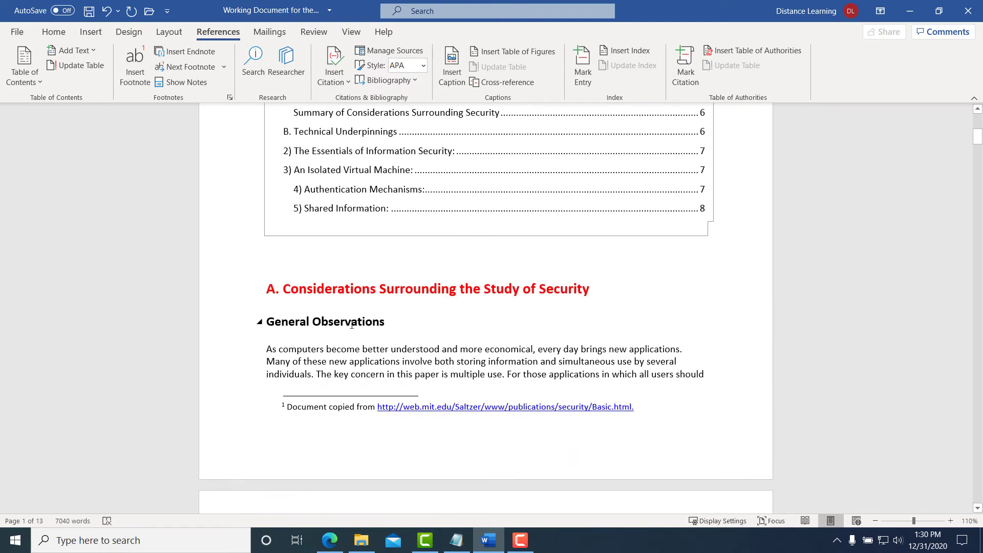
scroll(352, 324, up, 7)
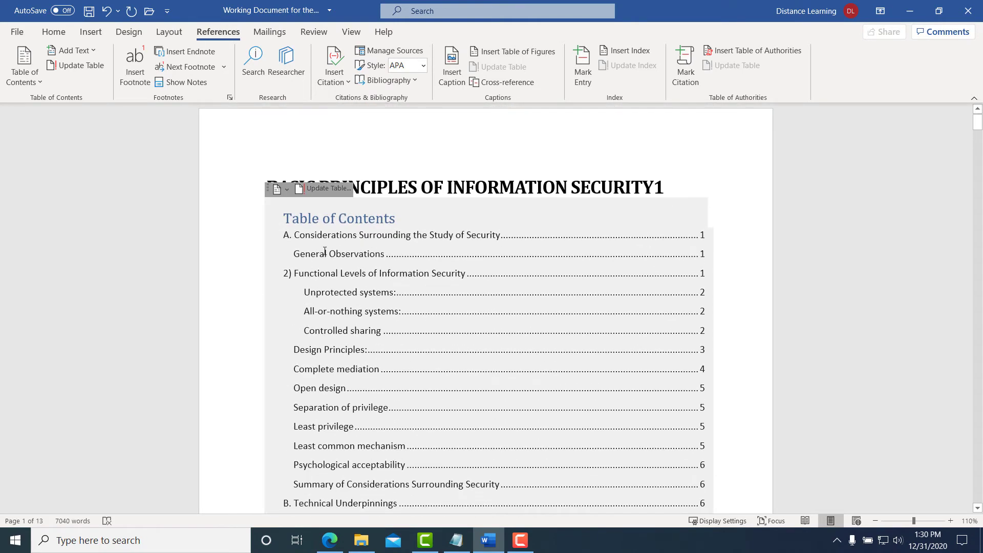
drag(317, 253, 355, 252)
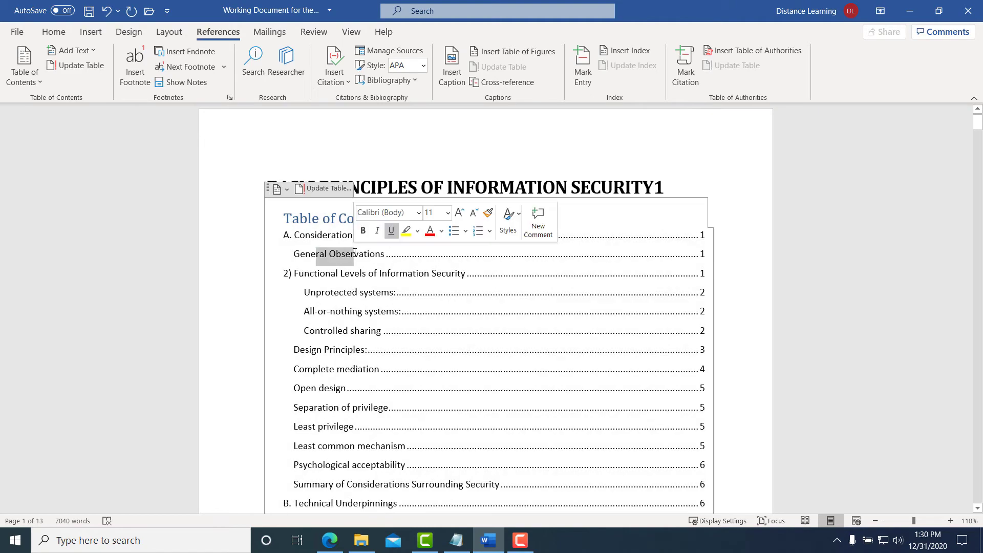
scroll(625, 284, down, 2)
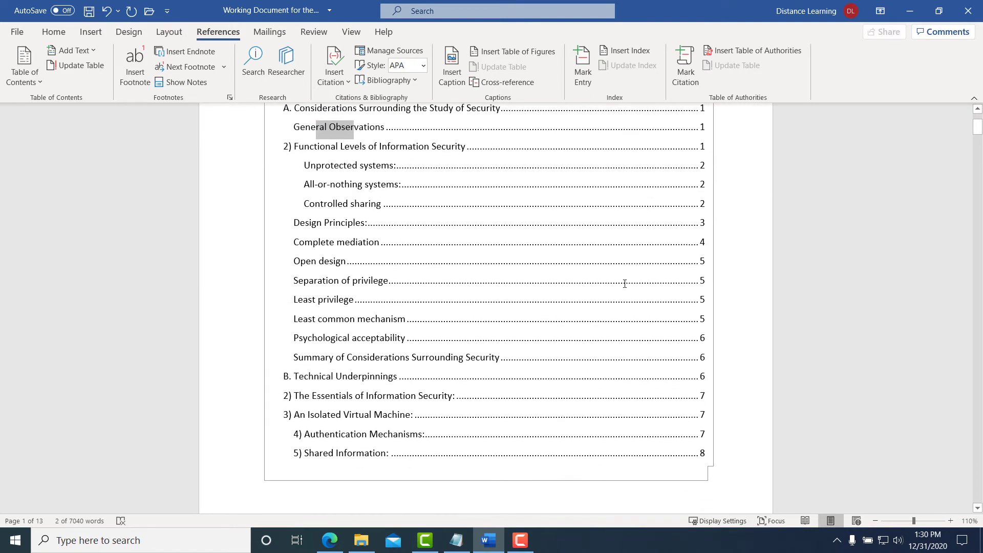
scroll(625, 283, down, 2)
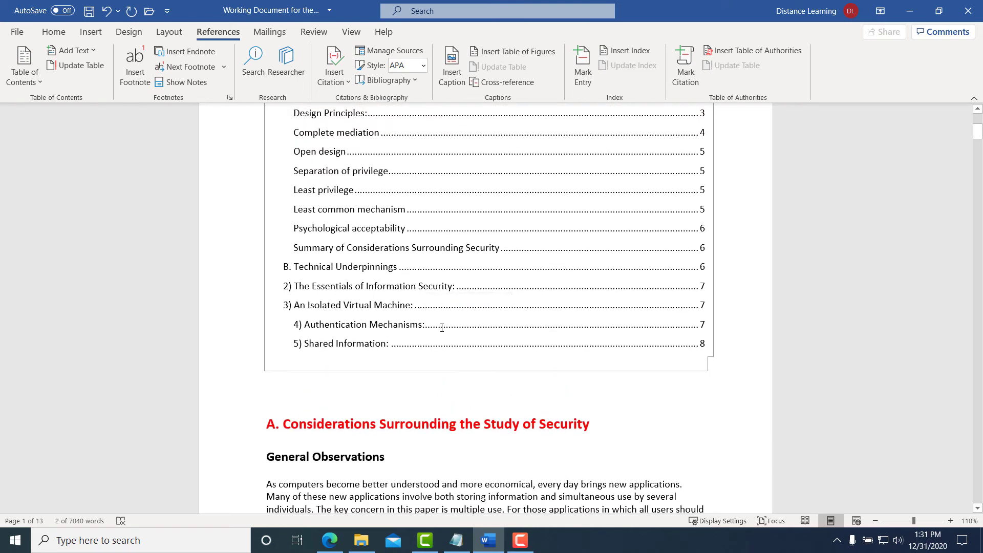
scroll(442, 328, up, 2)
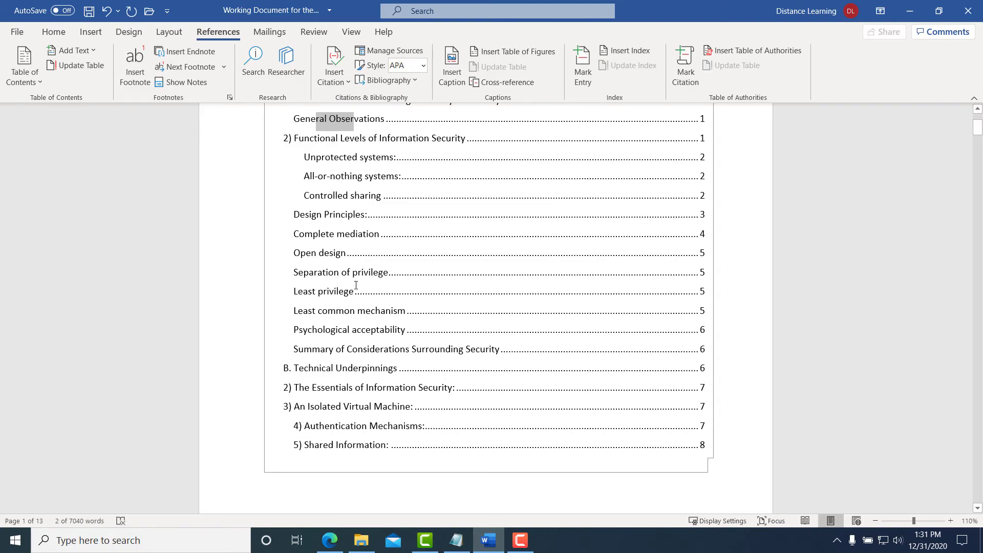
Change the "All-or-nothing systems:" subheading under "2) Functional Levels of Information Security" to the Heading 1 style.
scroll(373, 282, down, 7)
scroll(375, 372, down, 14)
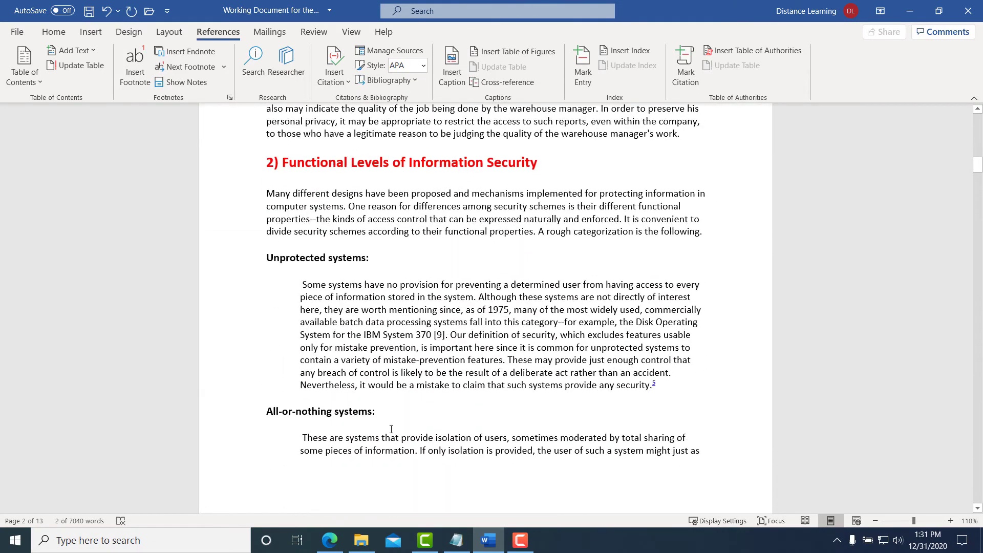
triple_click(357, 412)
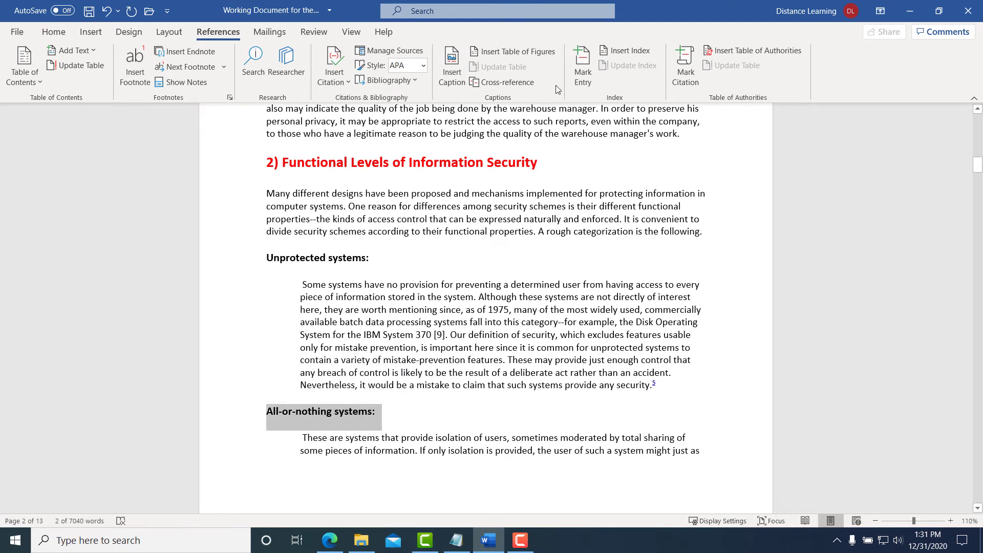
click(54, 32)
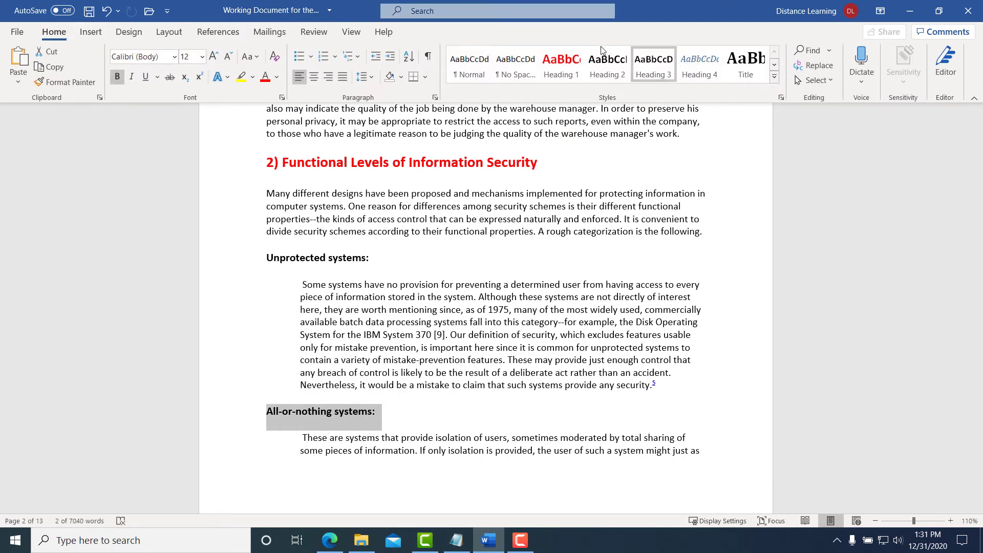
click(612, 71)
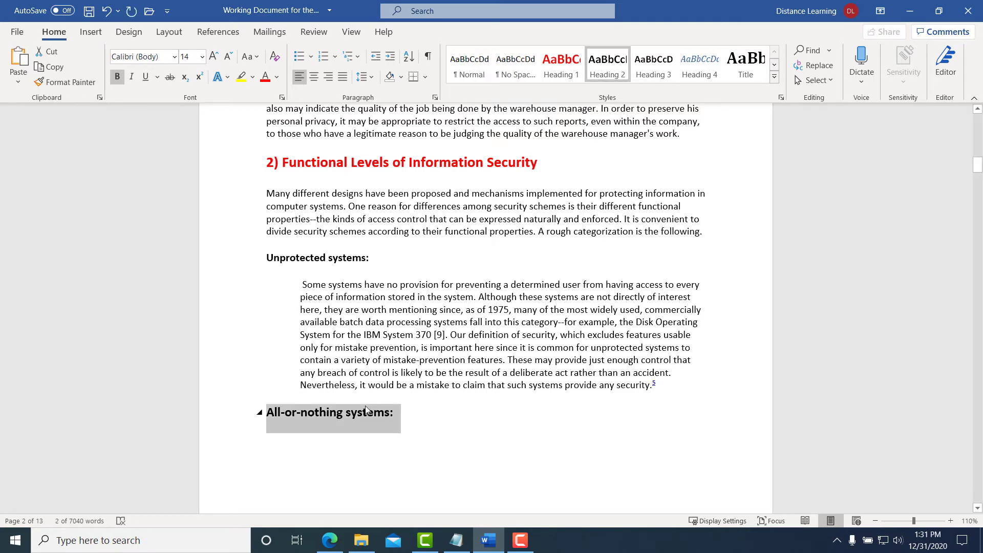
click(561, 66)
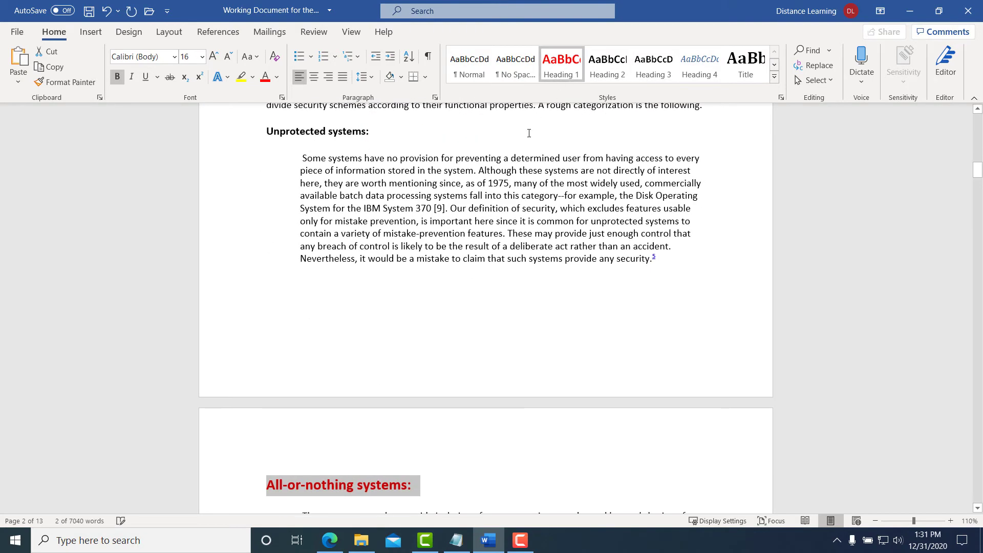
click(327, 476)
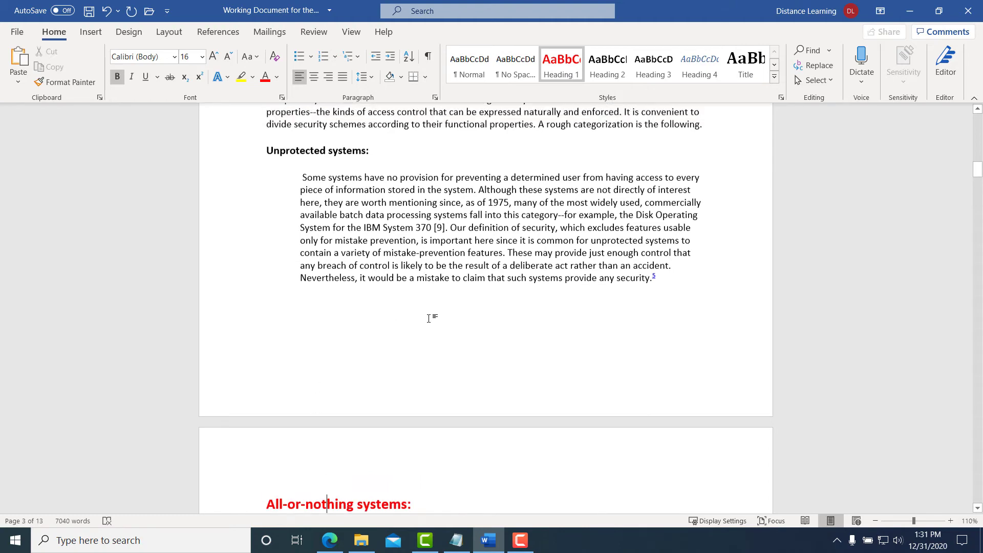
Update the entire table of contents, including both heading entries and page numbers.
scroll(430, 318, up, 5)
scroll(429, 319, up, 1)
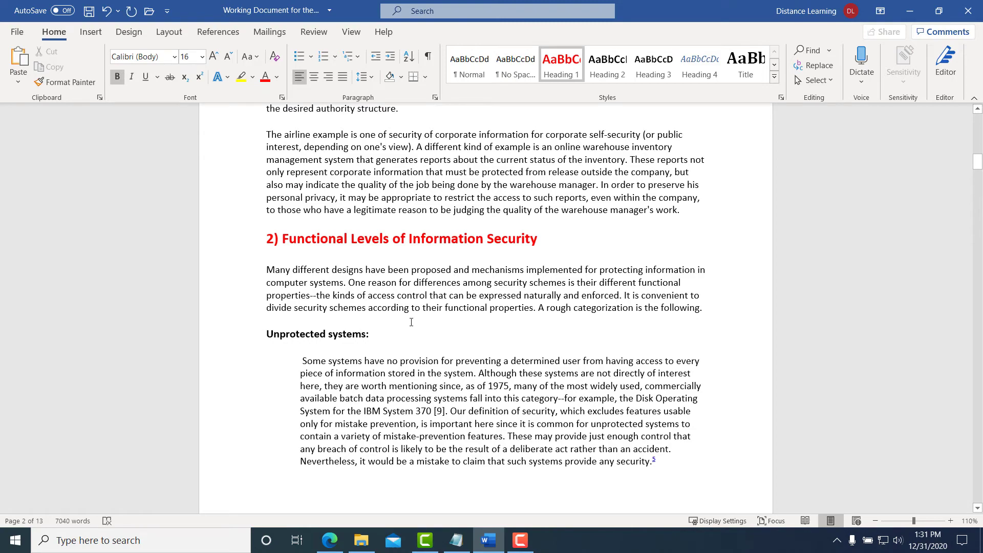
scroll(440, 318, up, 20)
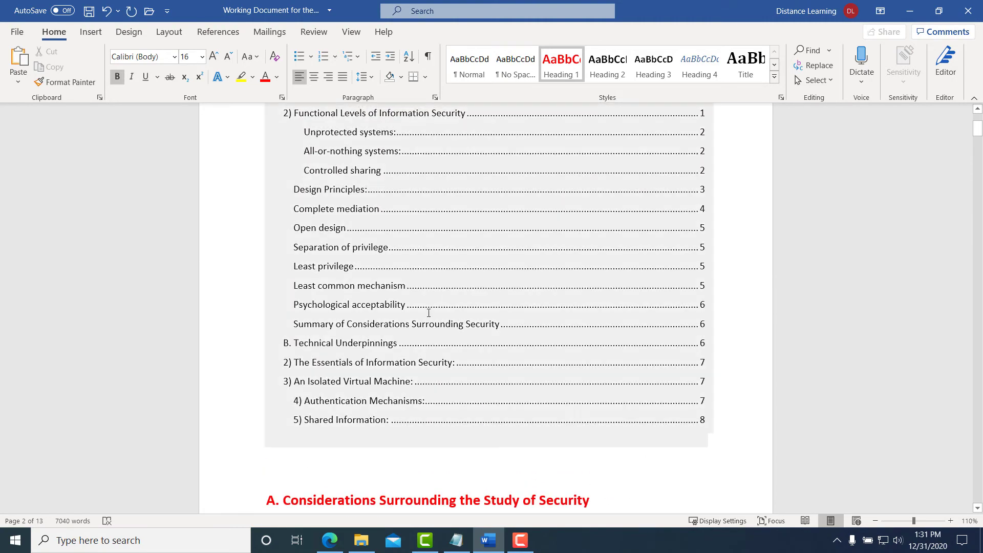
click(448, 225)
scroll(448, 226, up, 3)
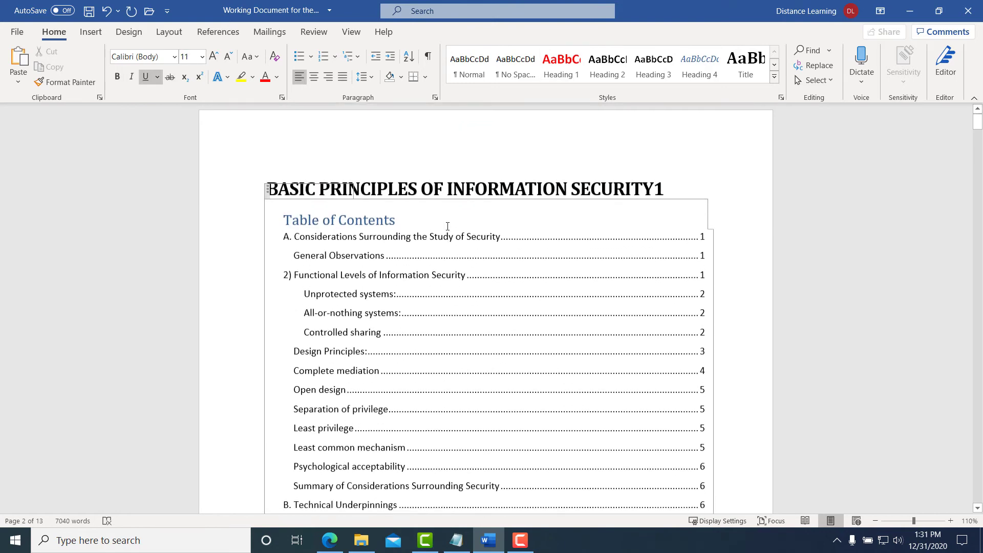
shift+click(434, 318)
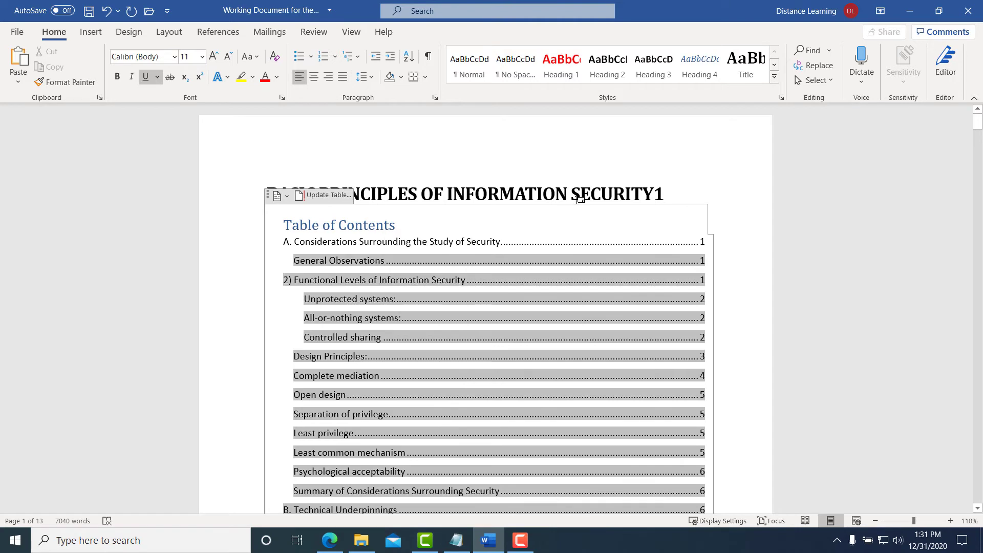
click(582, 231)
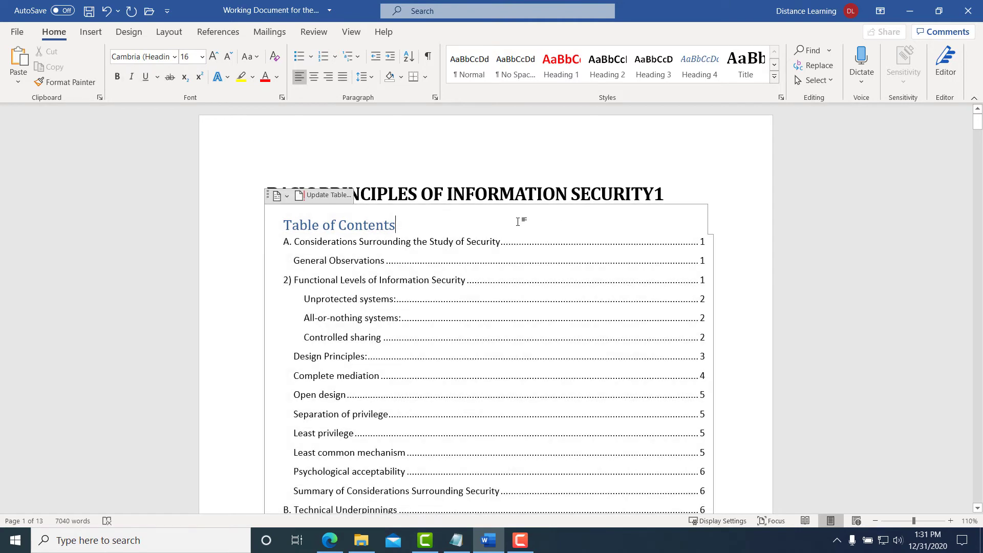
click(314, 198)
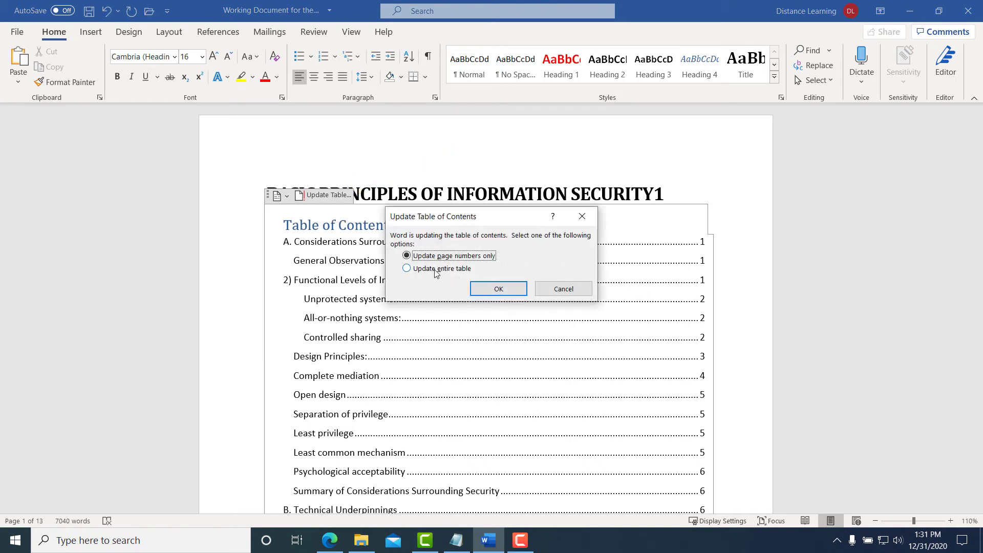
click(436, 272)
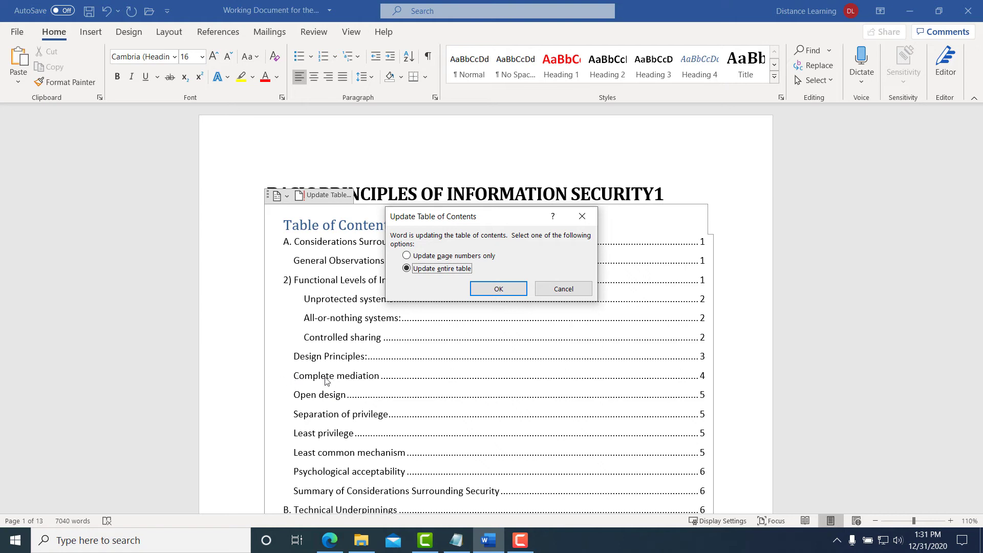
click(496, 291)
Check the level and page number of the "All-or-nothing systems:" entry and its neighbours in the updated table of contents.
drag(313, 322, 289, 319)
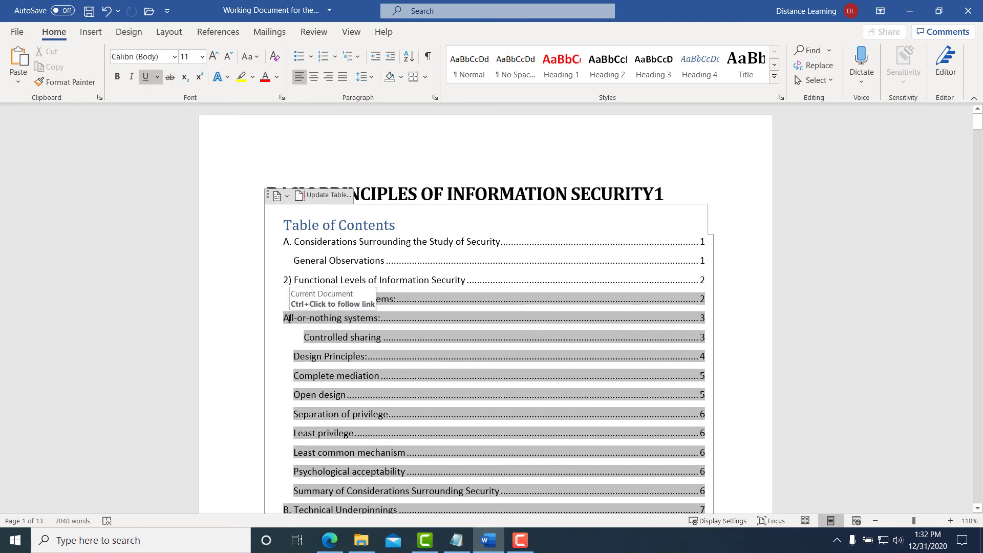
click(246, 345)
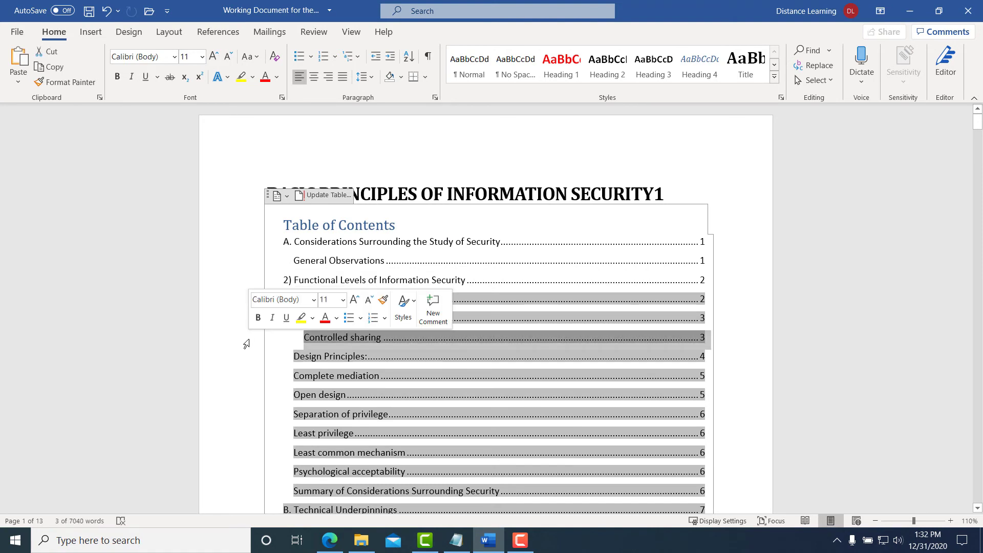
click(701, 188)
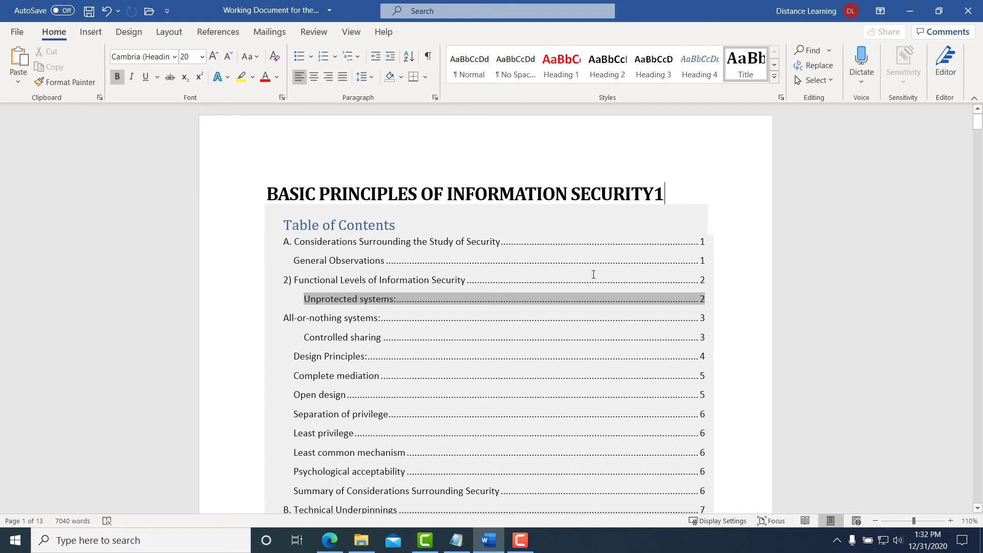
scroll(542, 318, down, 8)
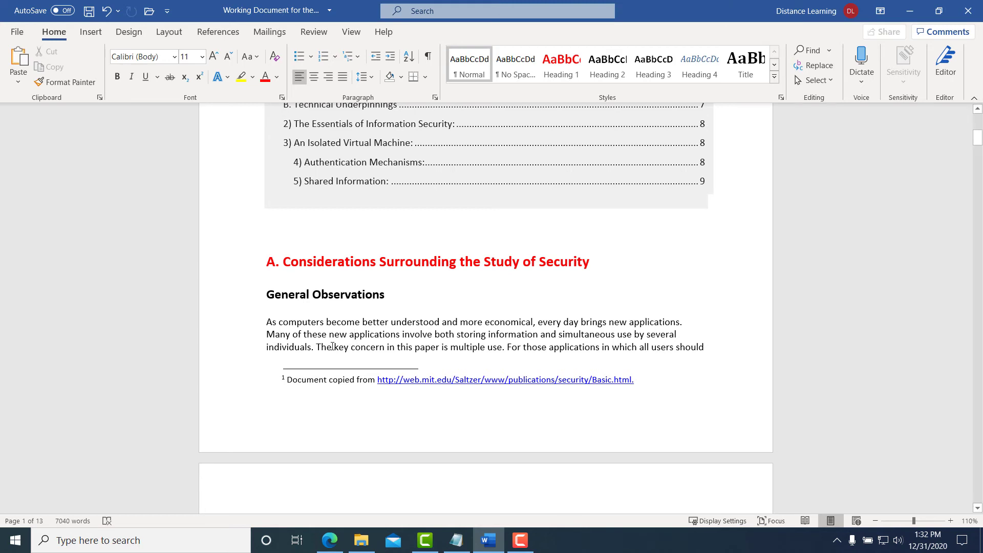
Change the font color of the "General Observations" heading under section A to blue.
triple_click(338, 293)
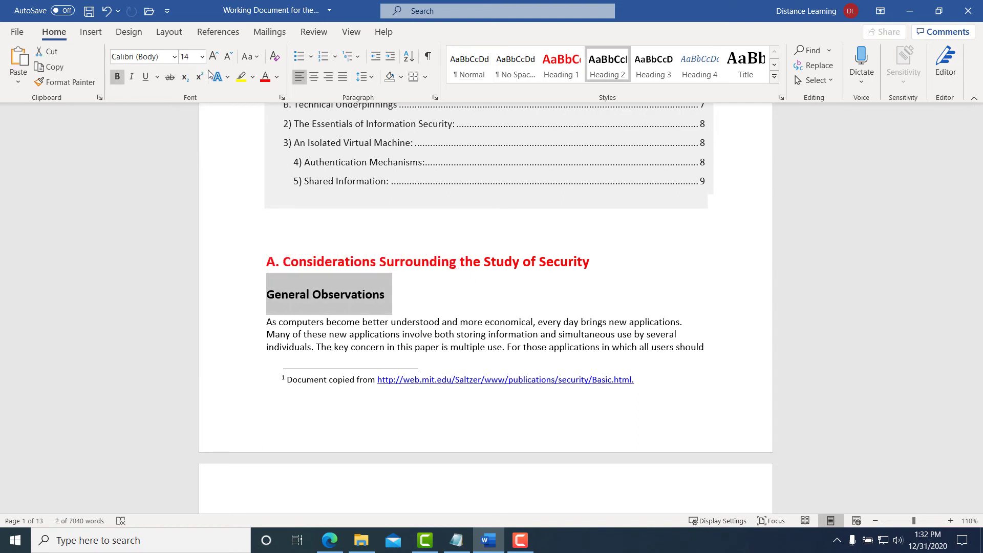
click(276, 77)
click(305, 130)
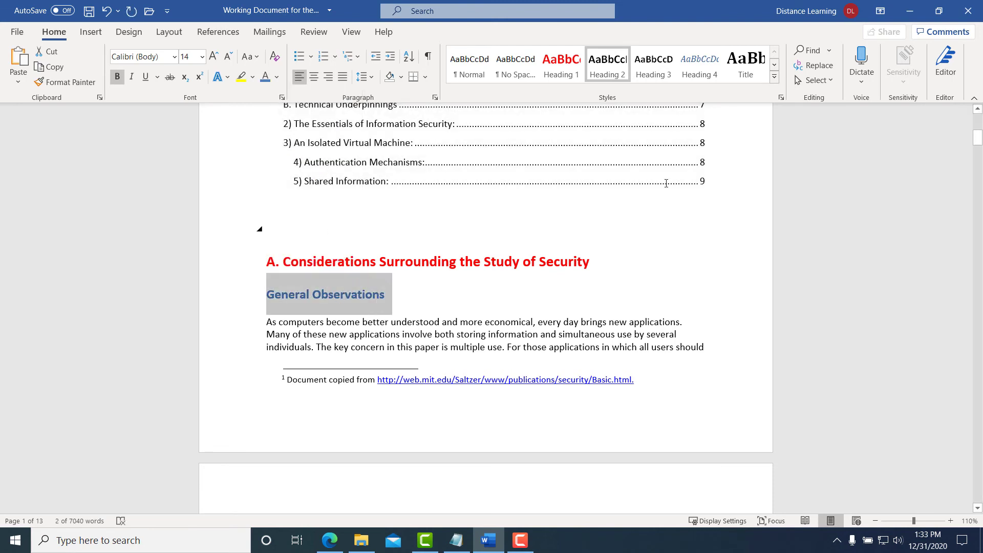
Create a new style named "Sali" from the formatting of the "General Observations" heading.
click(775, 76)
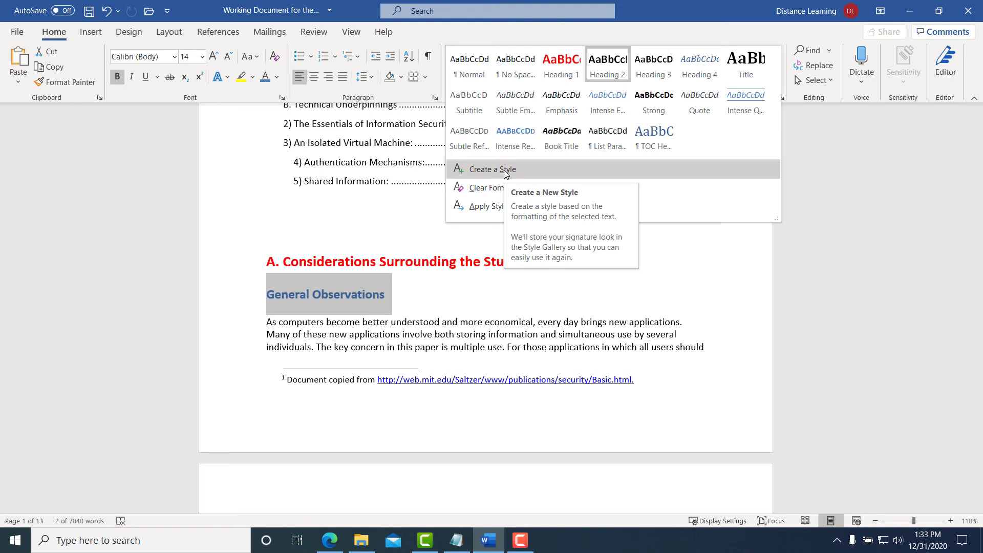
click(897, 133)
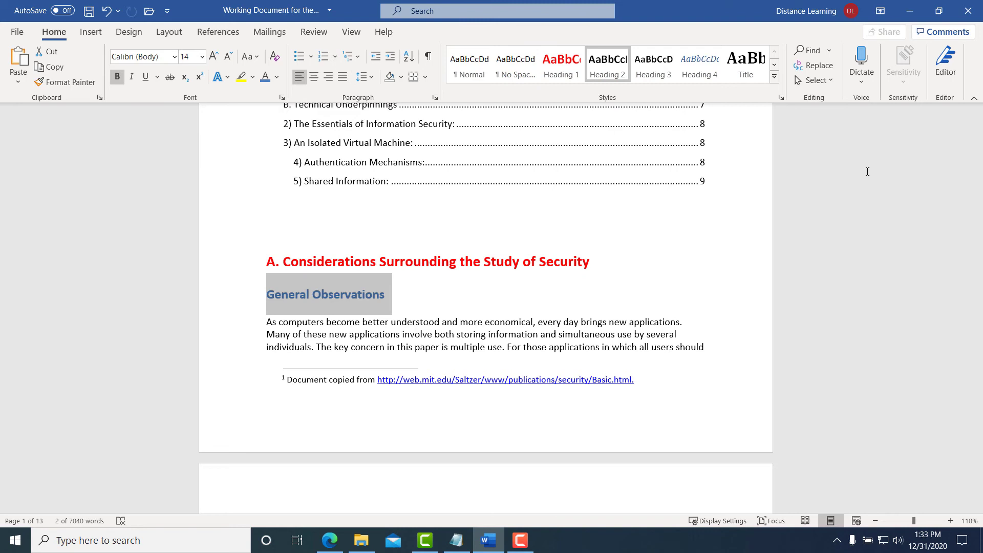
click(774, 77)
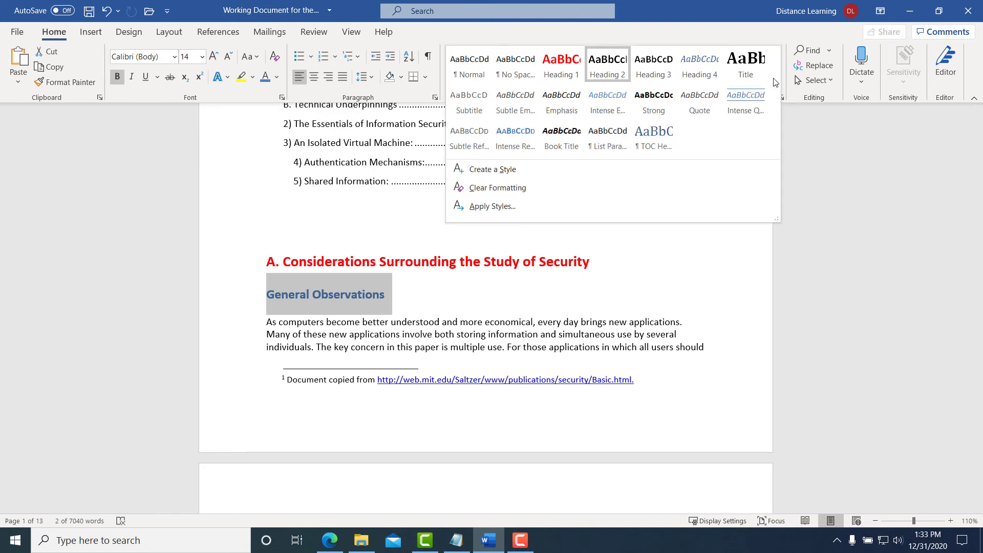
click(484, 173)
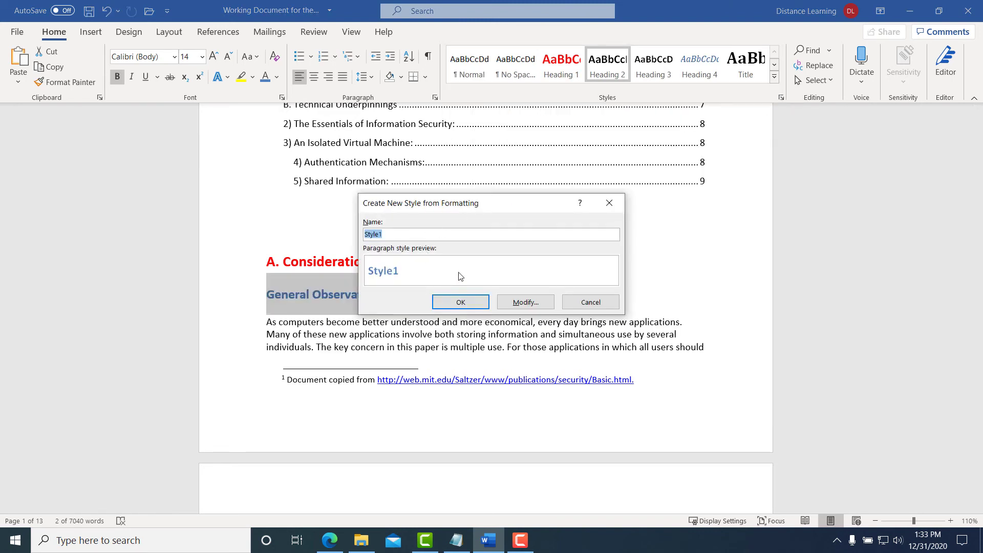
text(Sali)
click(461, 302)
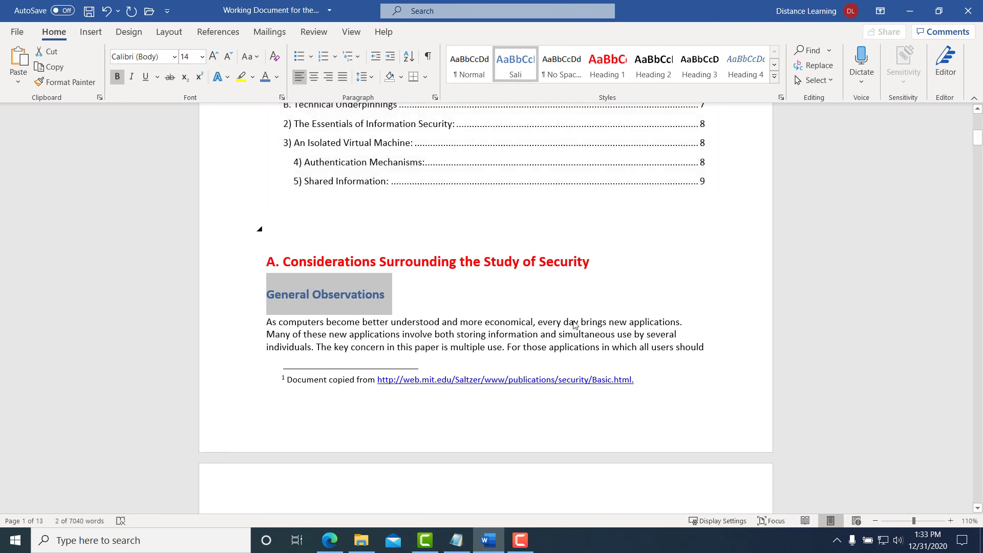
Apply the "Sali" style to the "Unprotected systems:" subheading under "2) Functional Levels of Information Security".
scroll(416, 311, down, 5)
scroll(416, 311, down, 5)
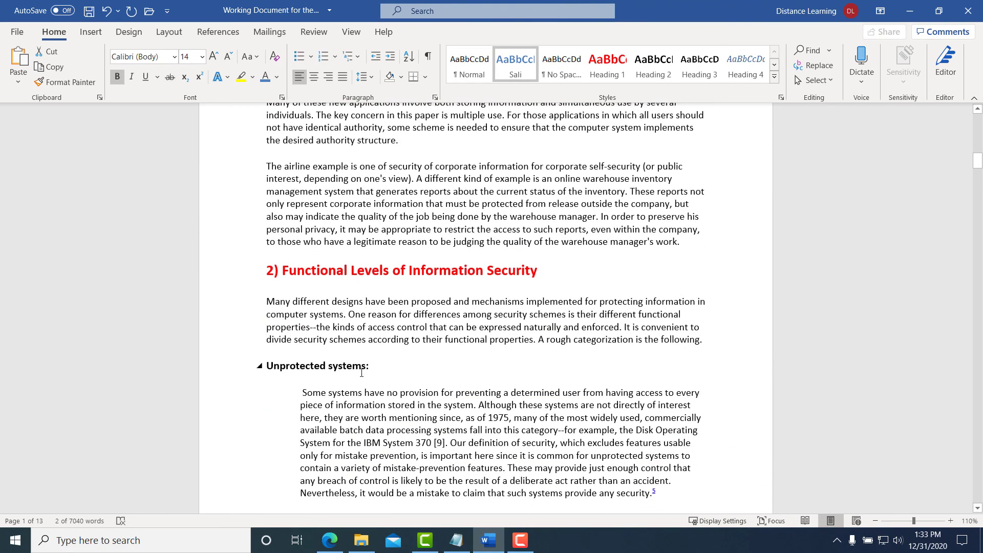
triple_click(326, 360)
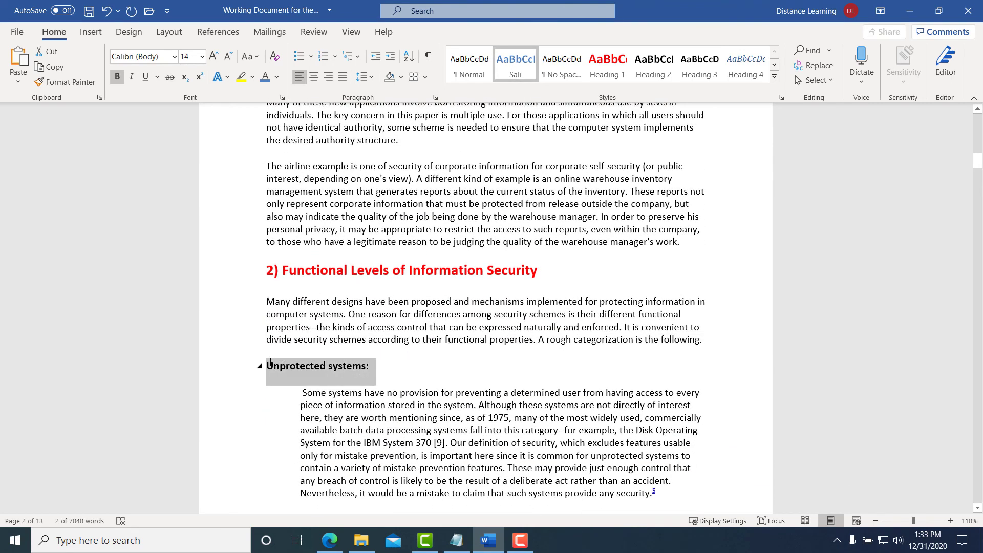
click(515, 72)
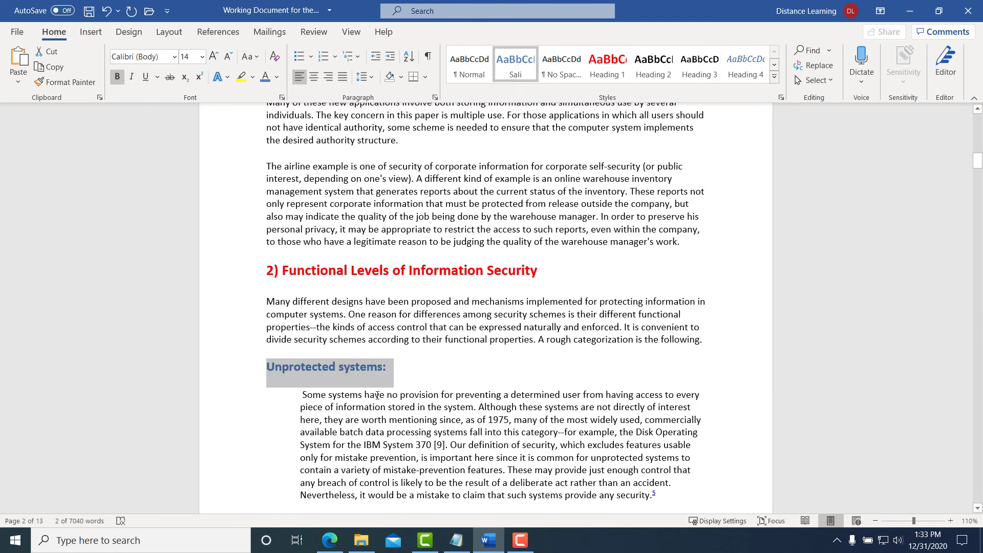